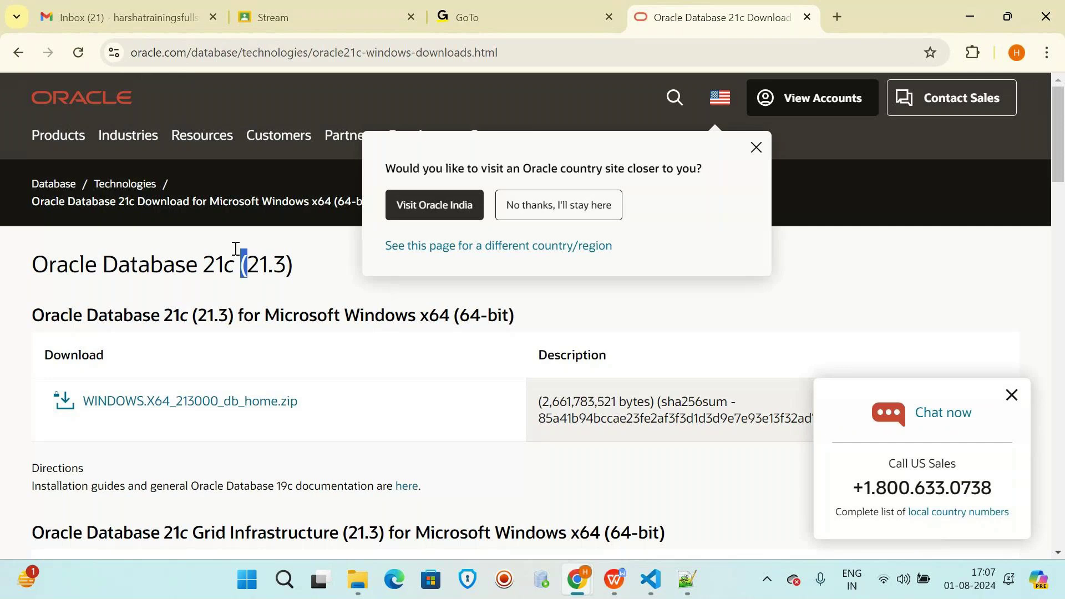
- Dismiss the country-site prompt and review the Oracle Database 21c (21.3) downloads listed for Microsoft Windows x64
left_click(393, 411)
scroll(395, 413, "down", 1)
scroll(393, 410, "down", 4)
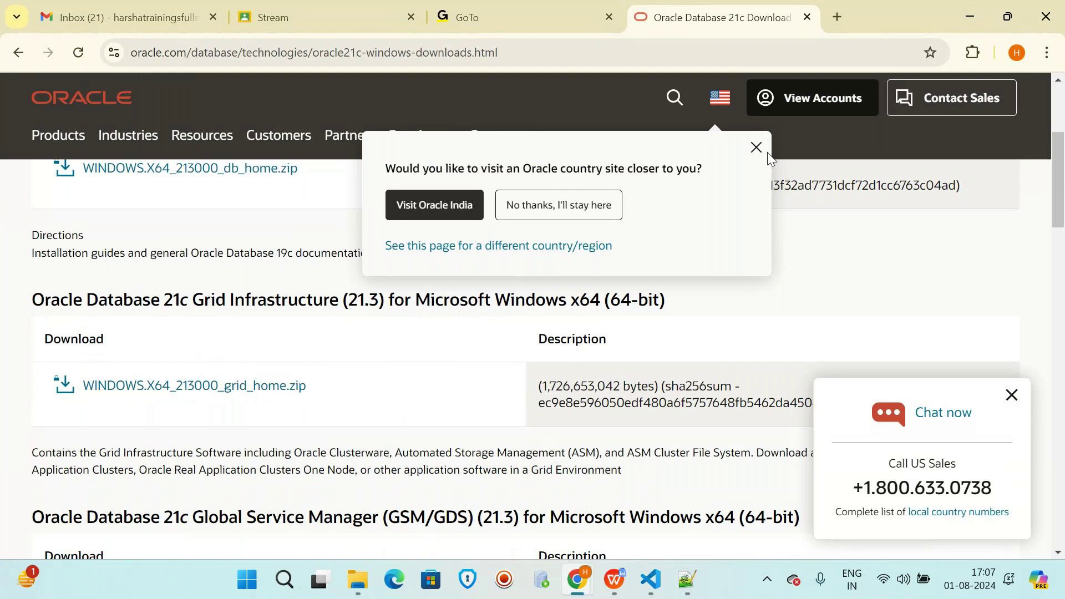
left_click(756, 148)
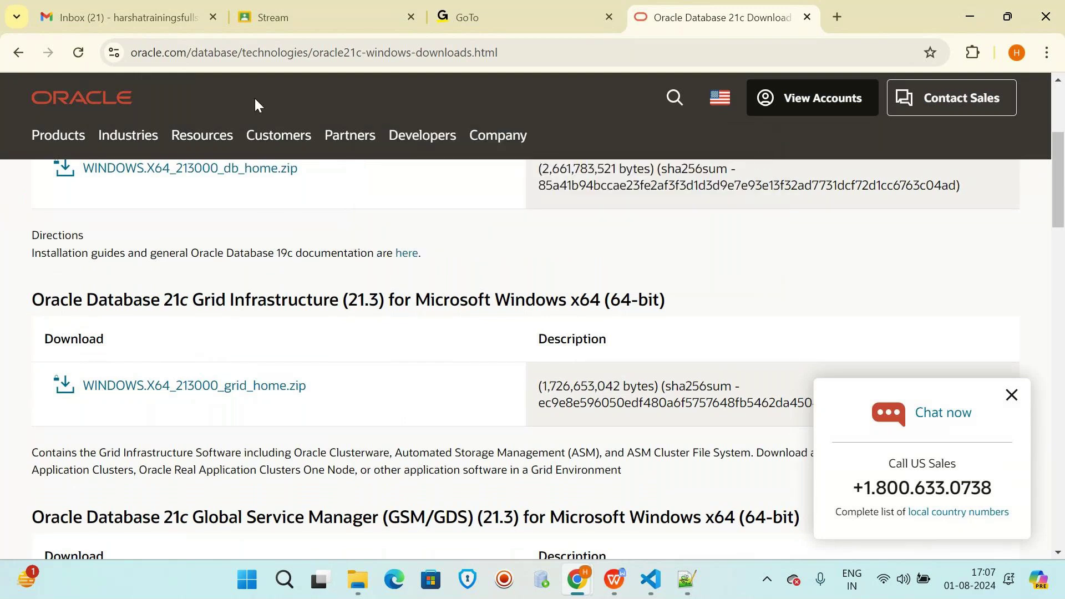
- Search Google for "oracle 21c express edition download" and open the Oracle Database Express Edition (XE) Downloads page to review its Windows and Linux packages
left_click(17, 52)
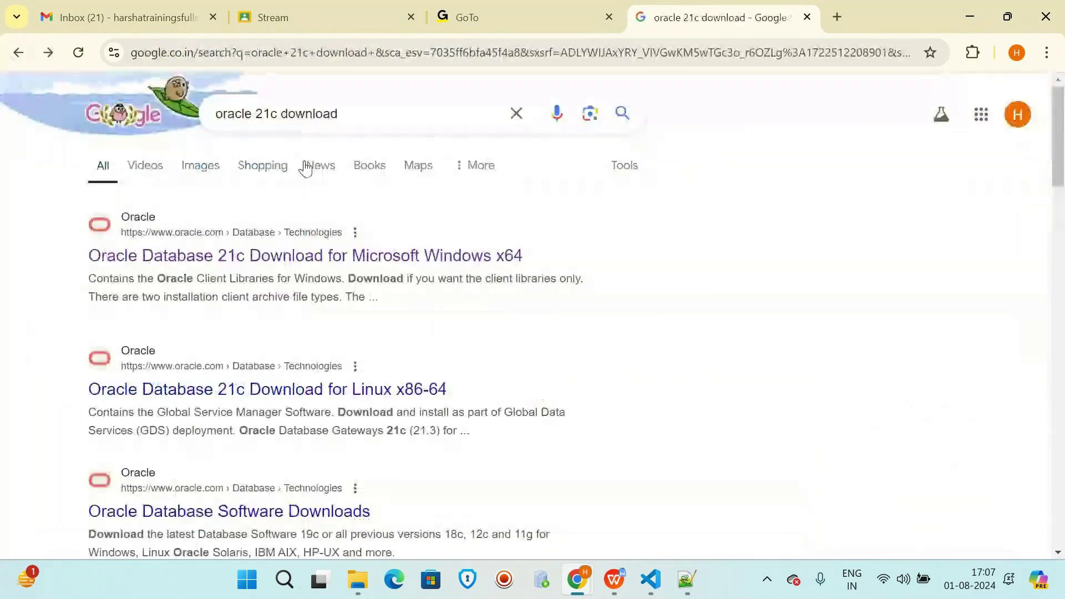
left_click(281, 115)
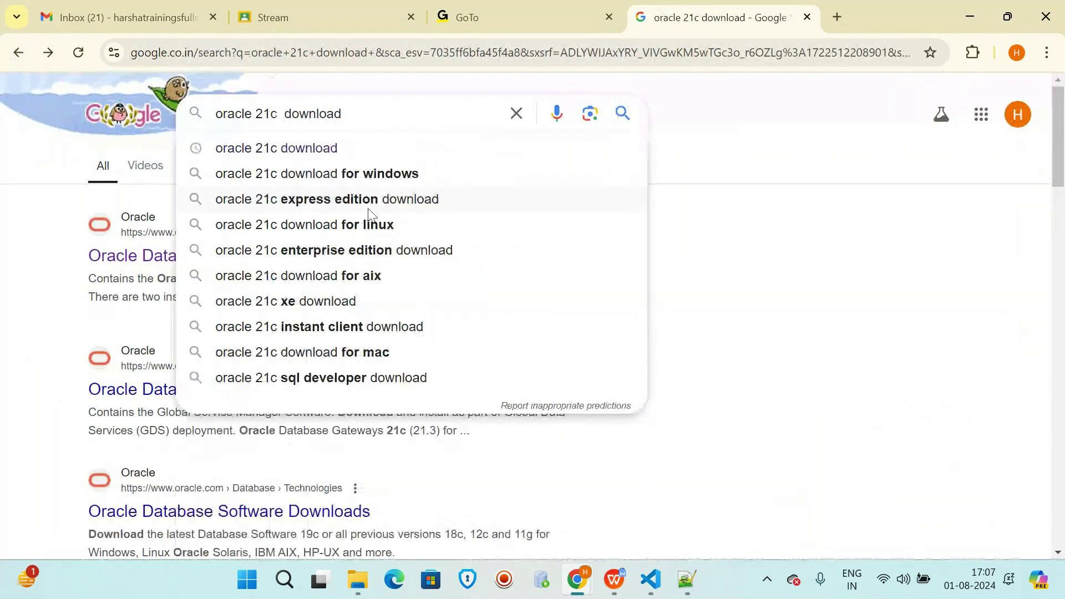
left_click(371, 200)
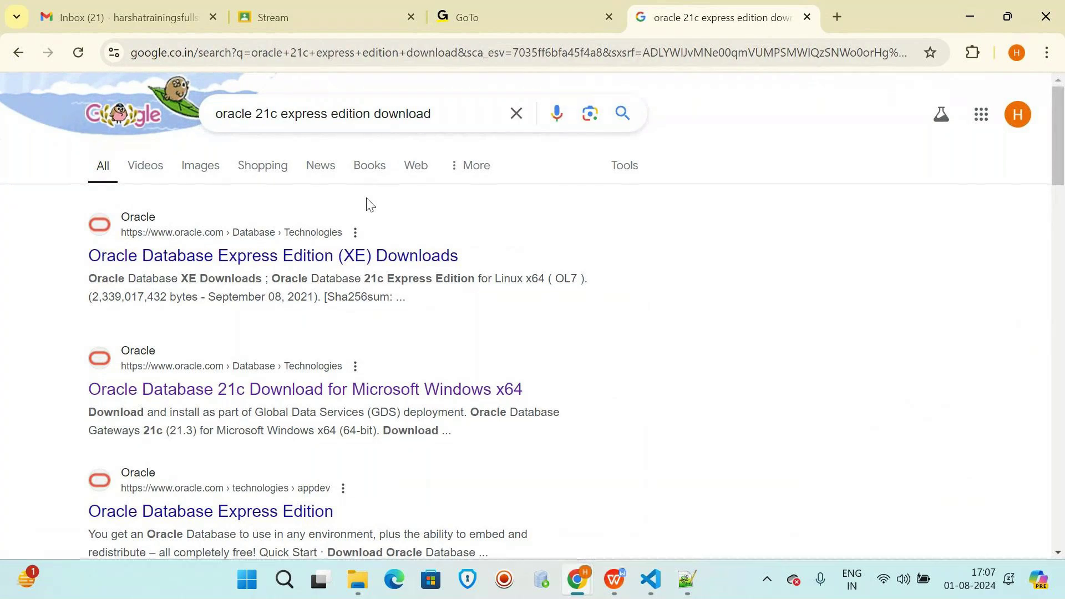
left_click(244, 254)
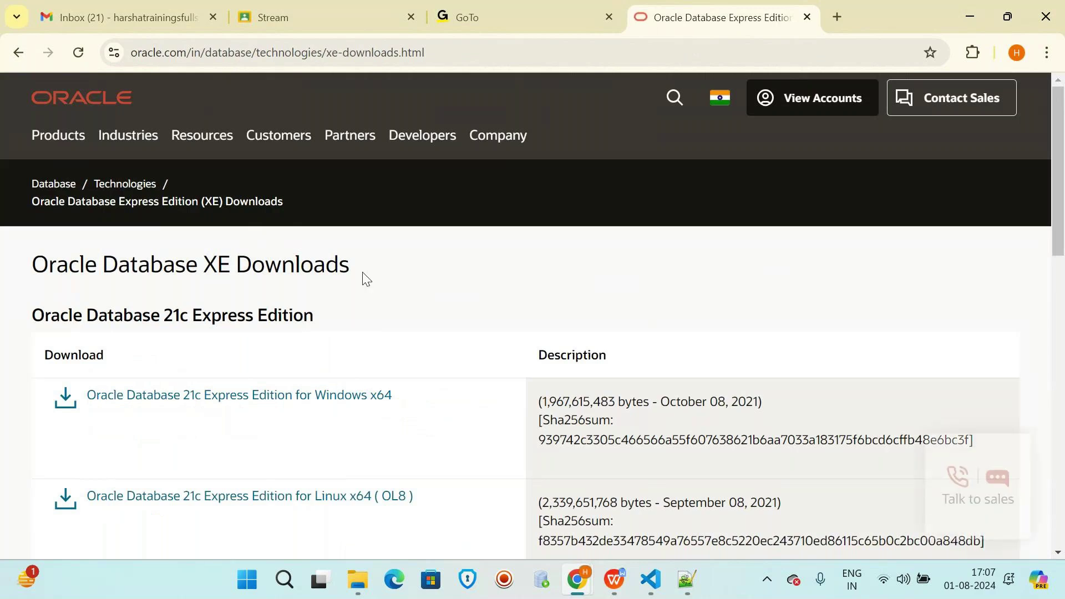
scroll(366, 278, "down", 5)
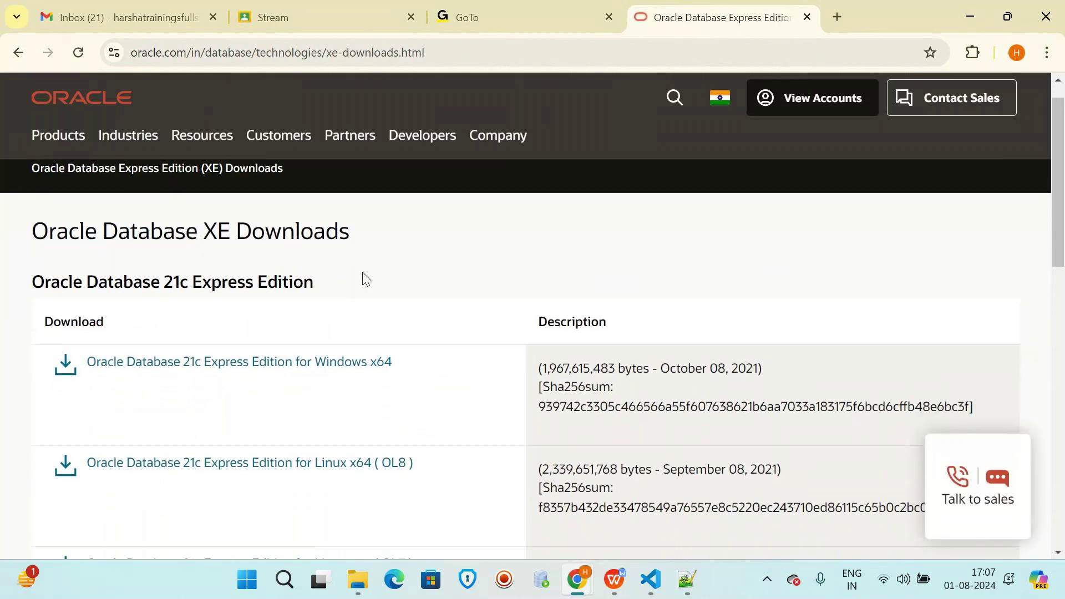
scroll(366, 278, "up", 1)
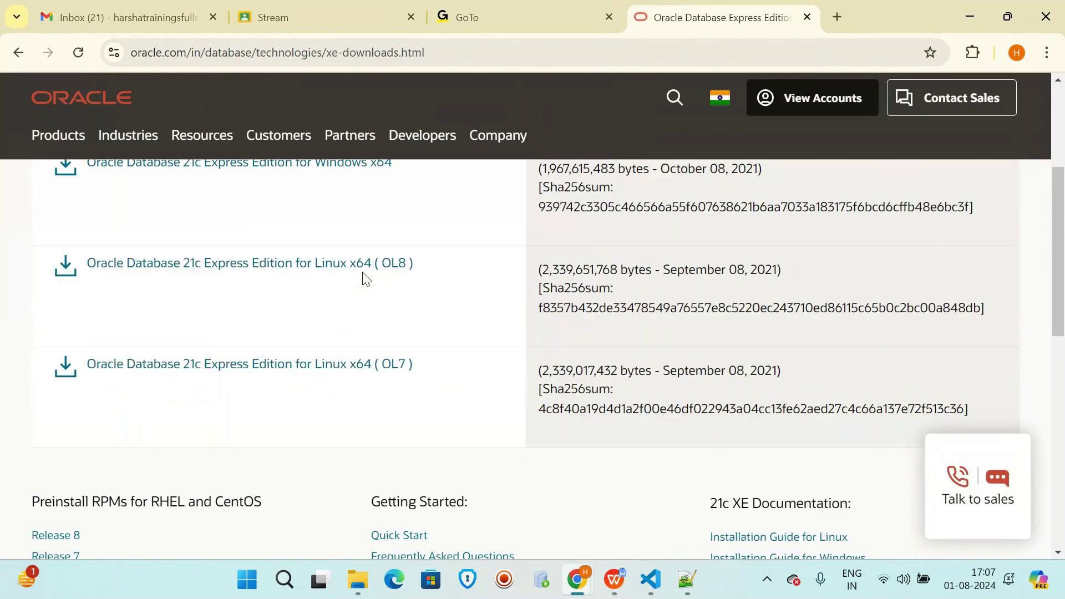
scroll(366, 279, "up", 3)
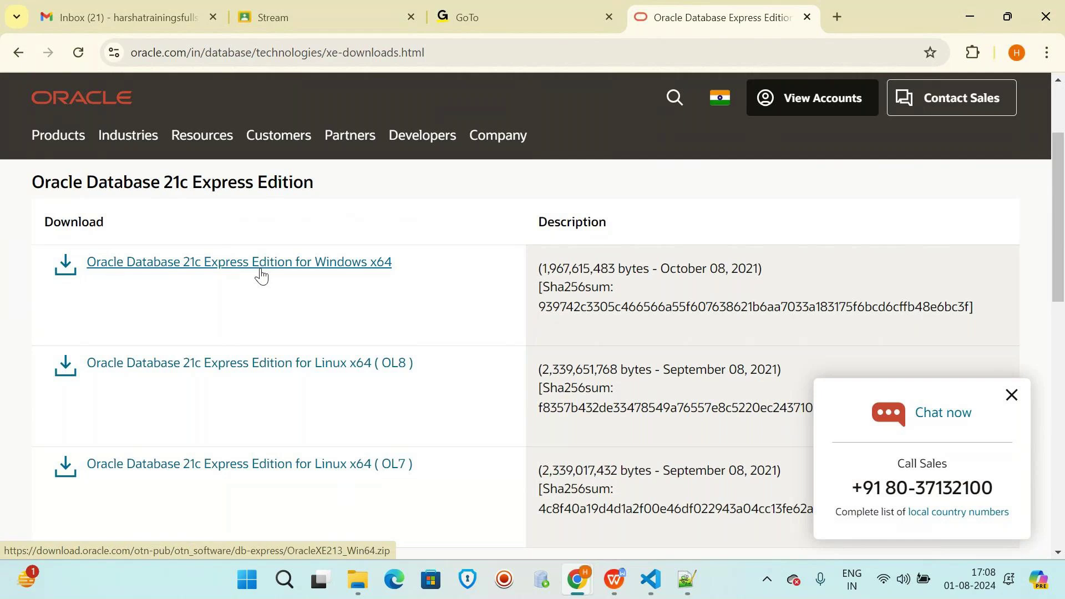
- Switch to File Explorer and open the Downloads folder
key("alt+Tab")
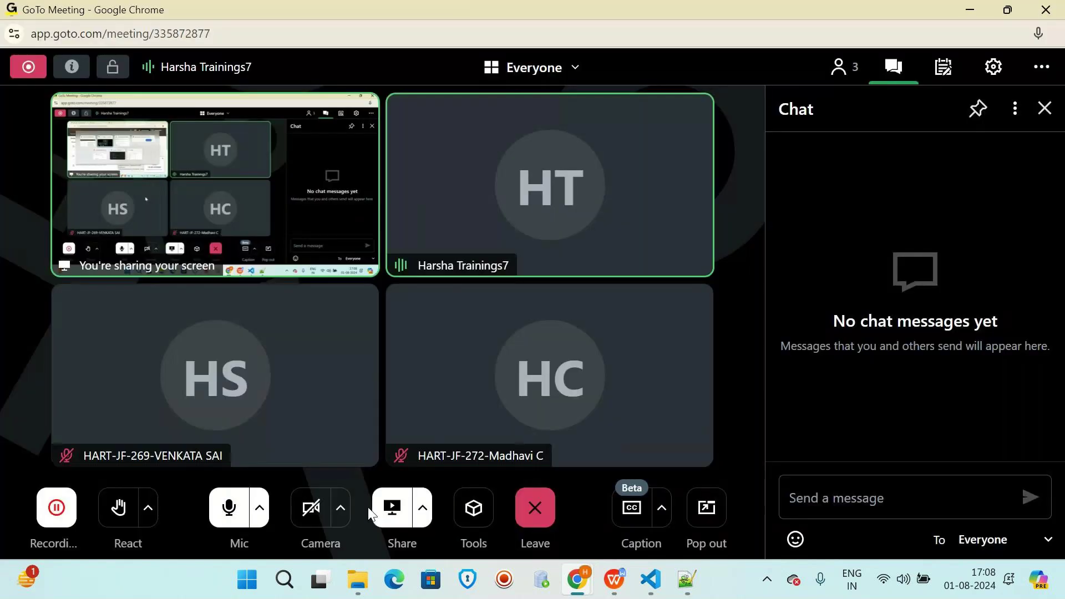
left_click(357, 580)
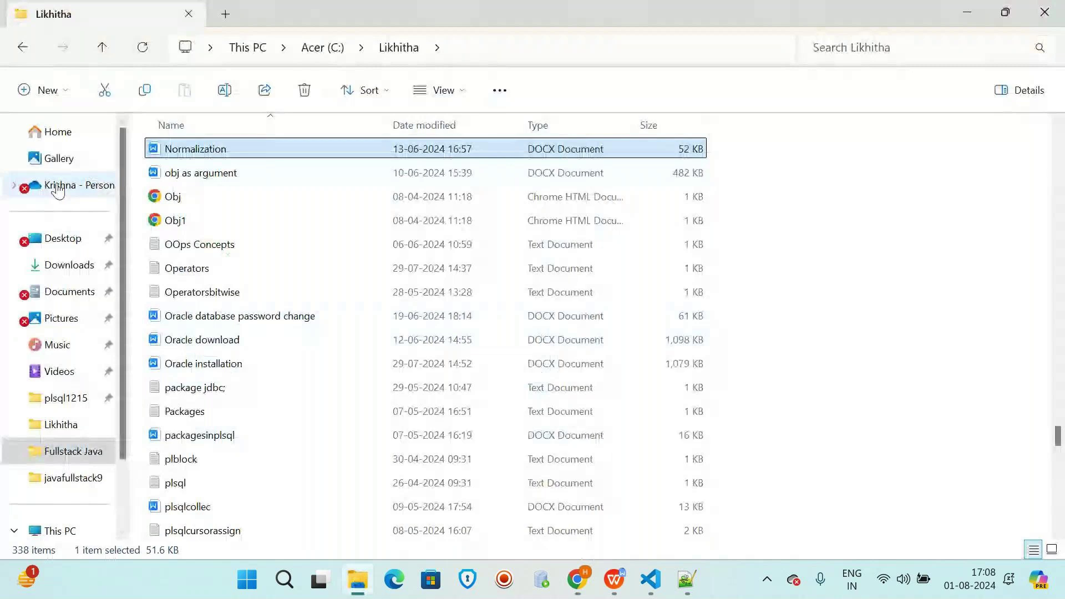
left_click(80, 264)
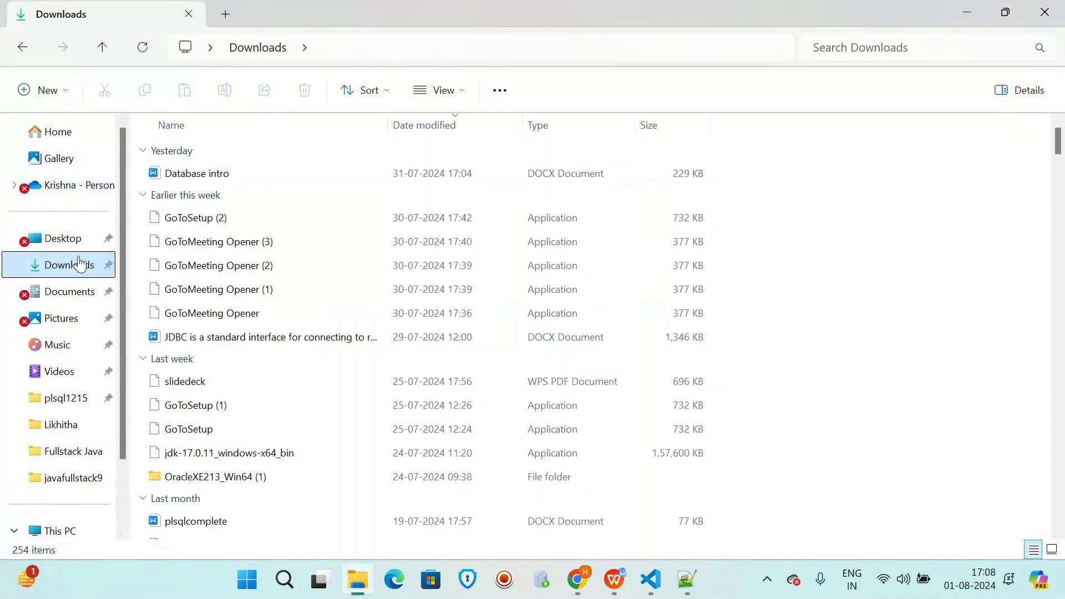
- Locate the compressed OracleXE213_Win64 (1) file in Downloads and inspect its Extract All option without extracting it
left_click(216, 244)
key("o")
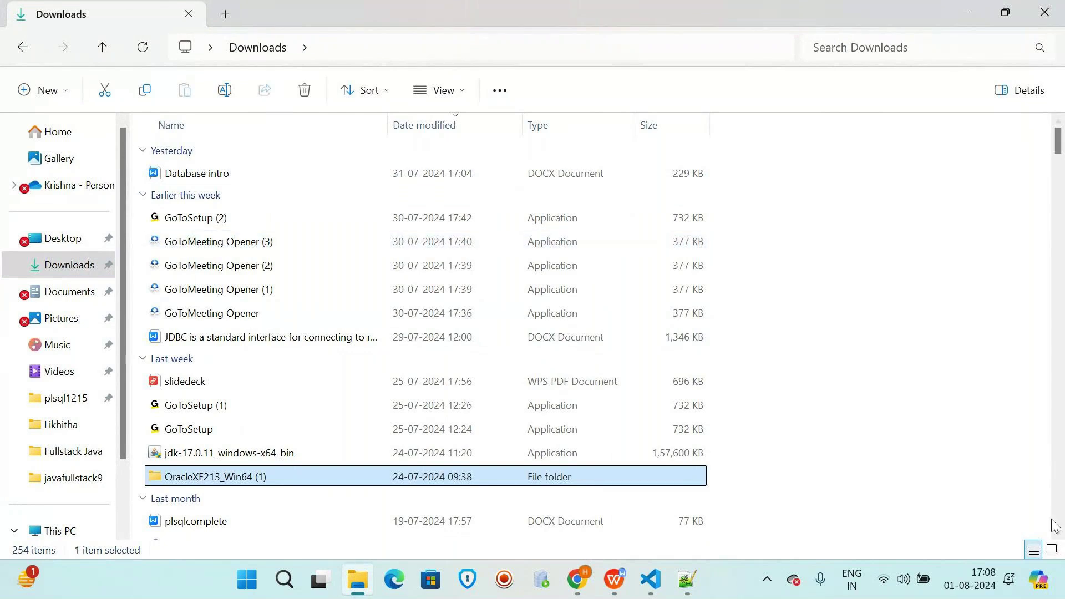
scroll(1058, 527, "down", 15)
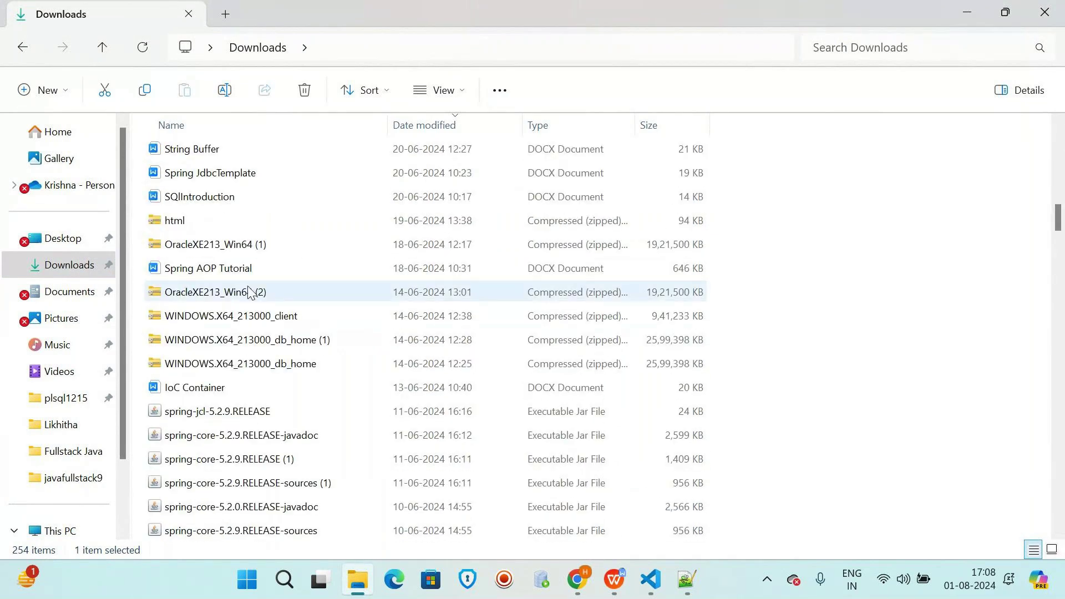
left_click(249, 293)
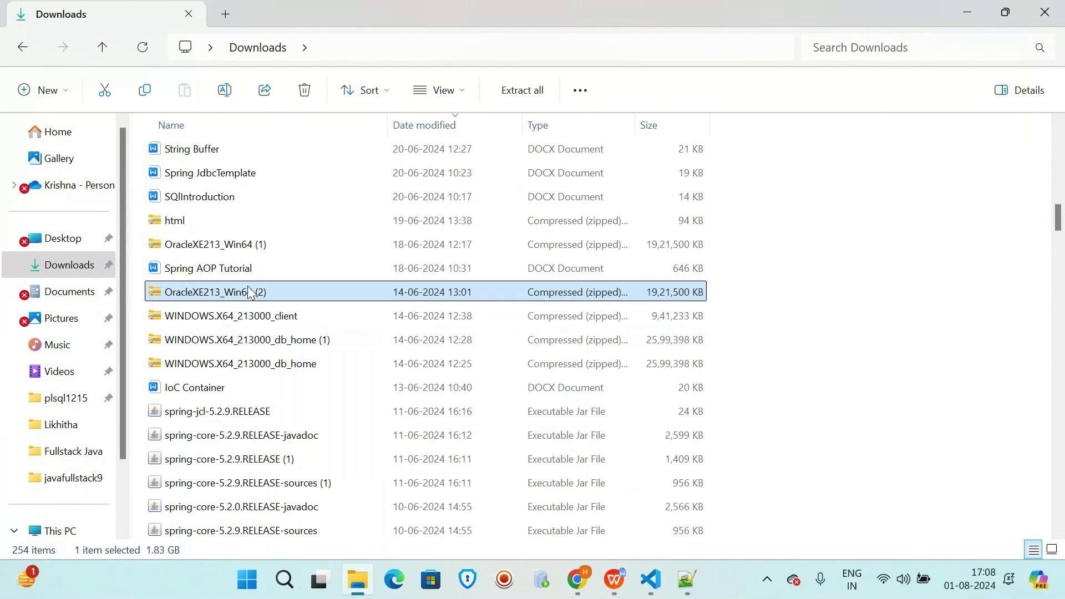
left_click(224, 247)
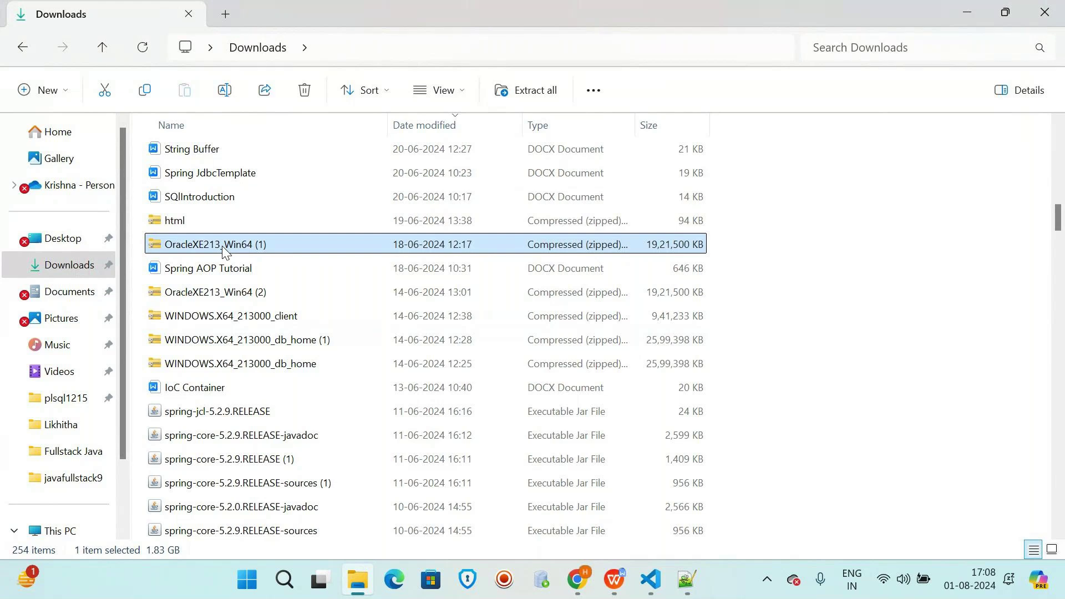
right_click(222, 248)
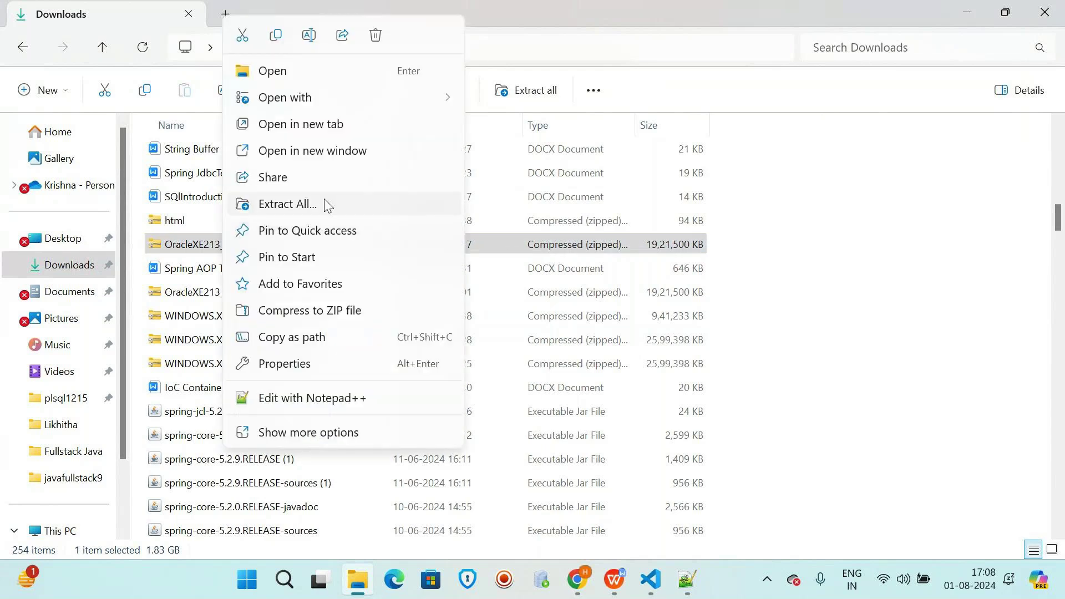
left_click(624, 173)
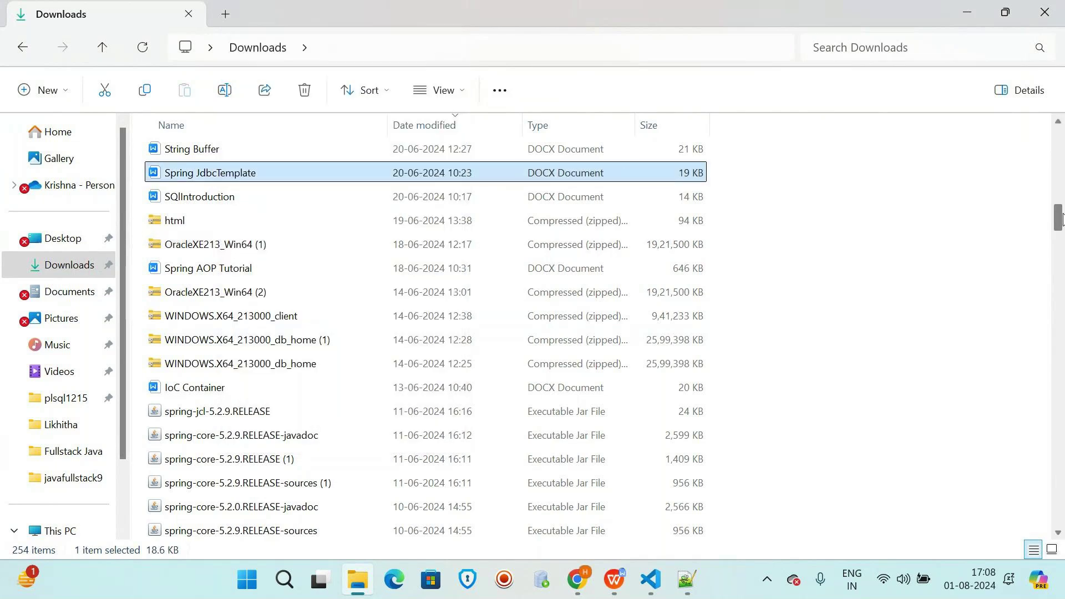
- Open the already extracted OracleXE213_Win64 (1) folder among last week's files in Downloads
scroll(1057, 216, "up", 1)
left_click_drag(1058, 216, 1031, 134)
left_click(265, 478)
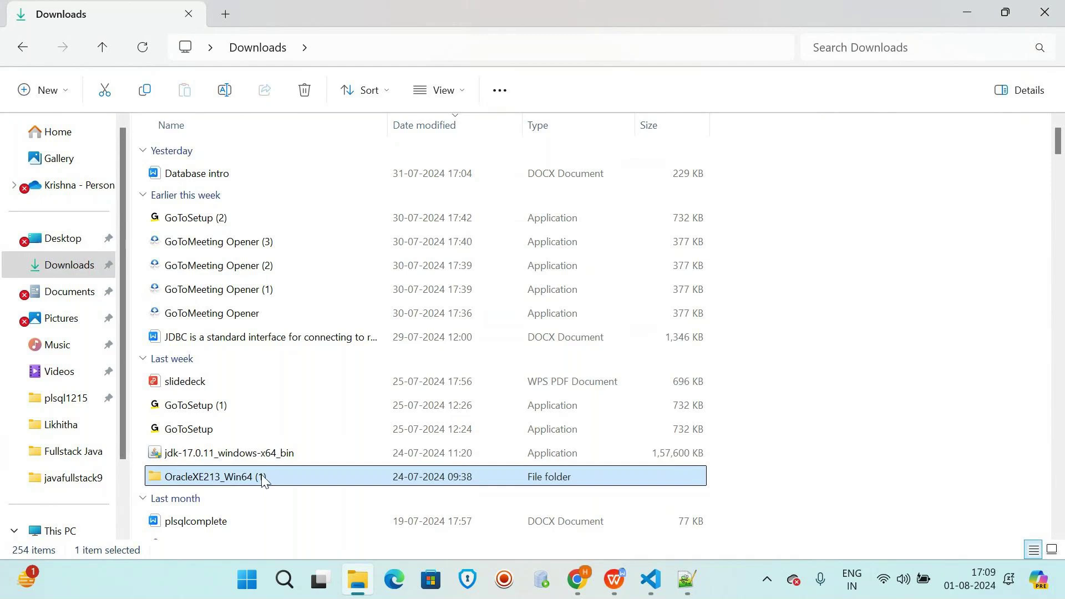
mouse_move(263, 481)
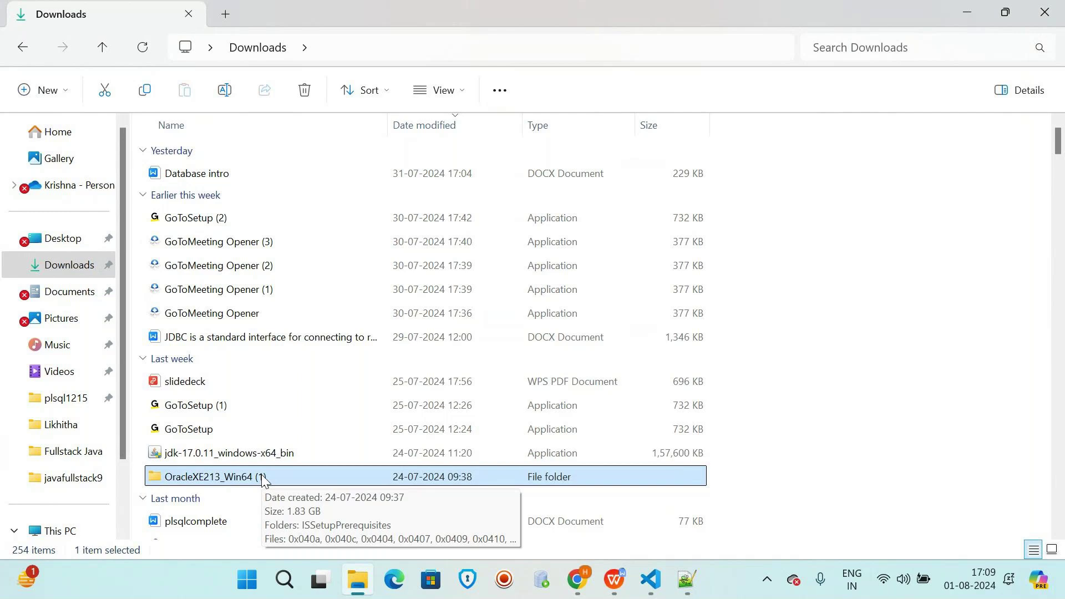
double_click(262, 480)
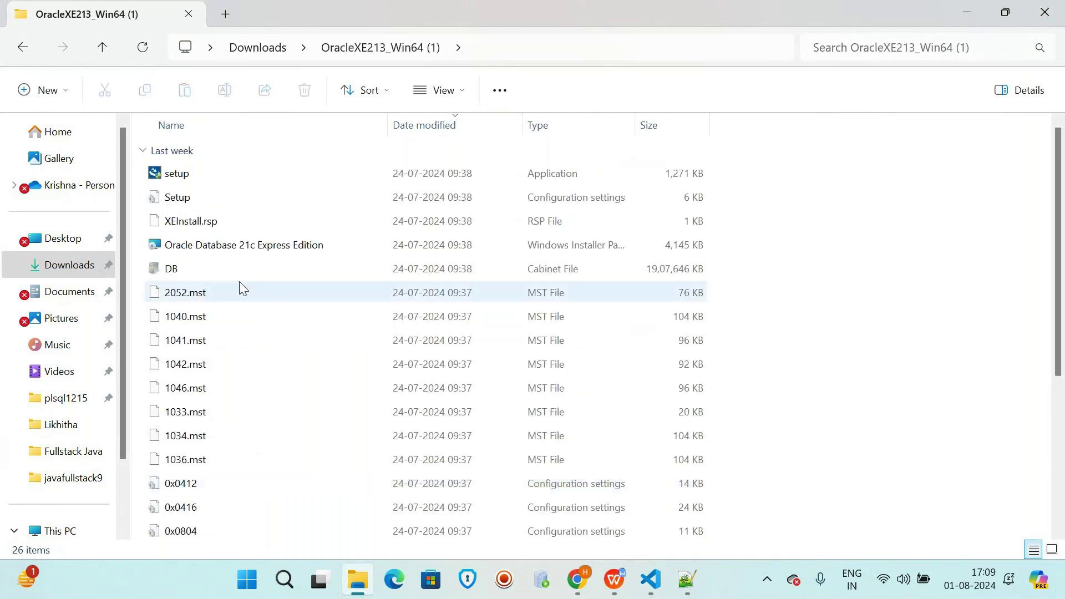
- Launch the setup application from the OracleXE213_Win64 (1) folder
mouse_move(239, 284)
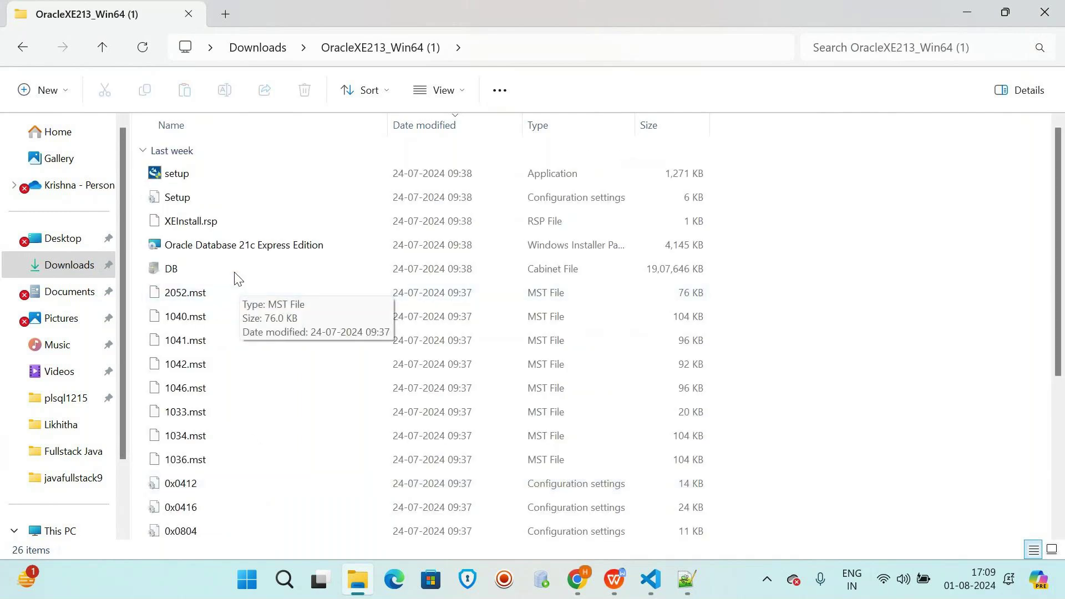
mouse_move(193, 176)
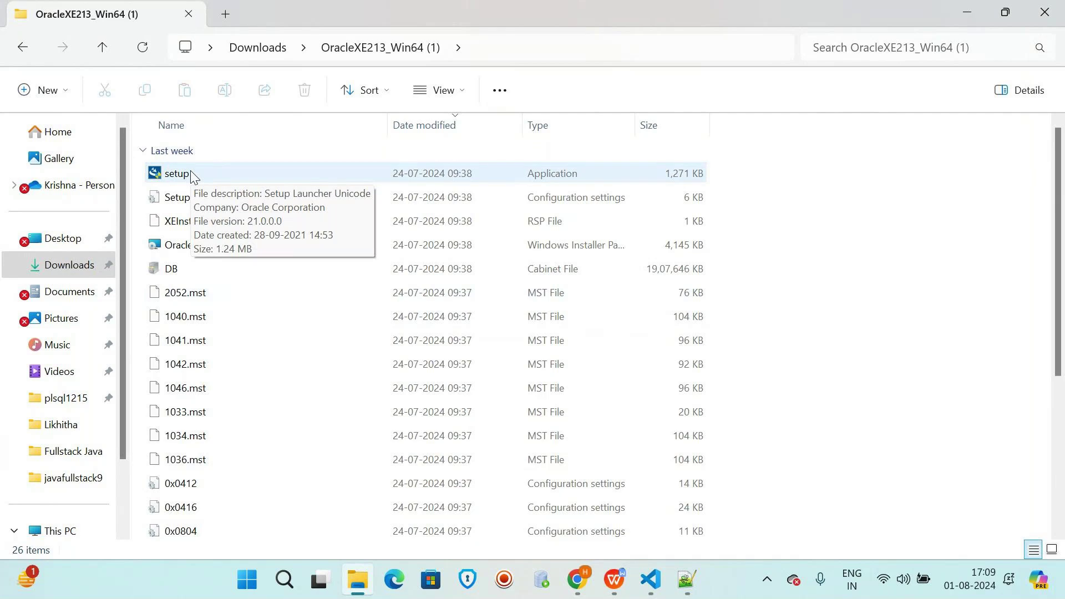
double_click(191, 173)
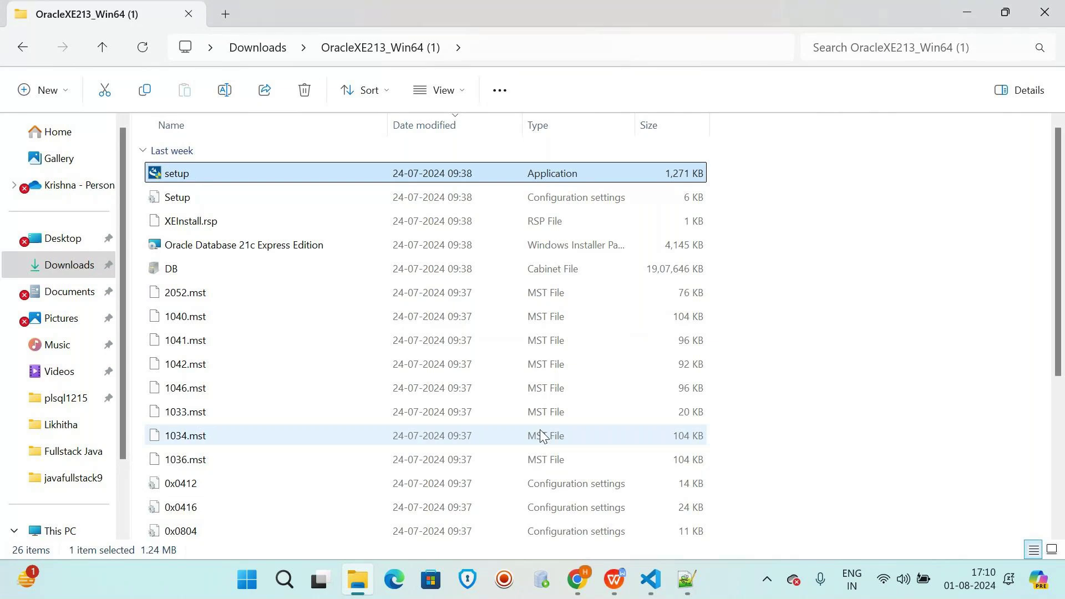
- Switch back to Chrome and return to the Google results for "oracle 21c express edition download", keeping the query as it is
key("alt+Tab")
key("alt+Tab")
key("alt+Tab")
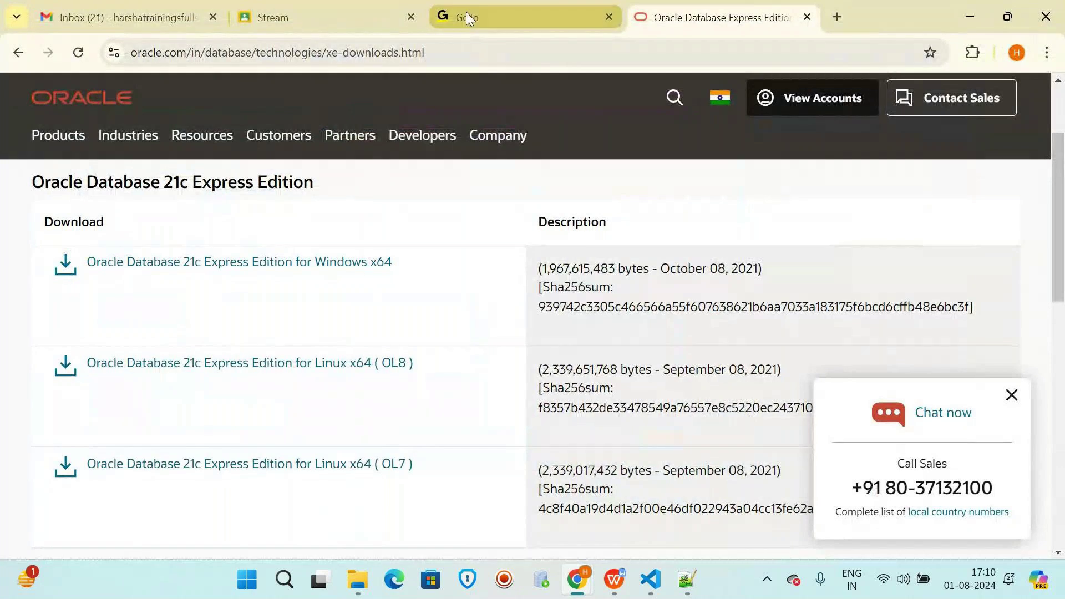
left_click(24, 60)
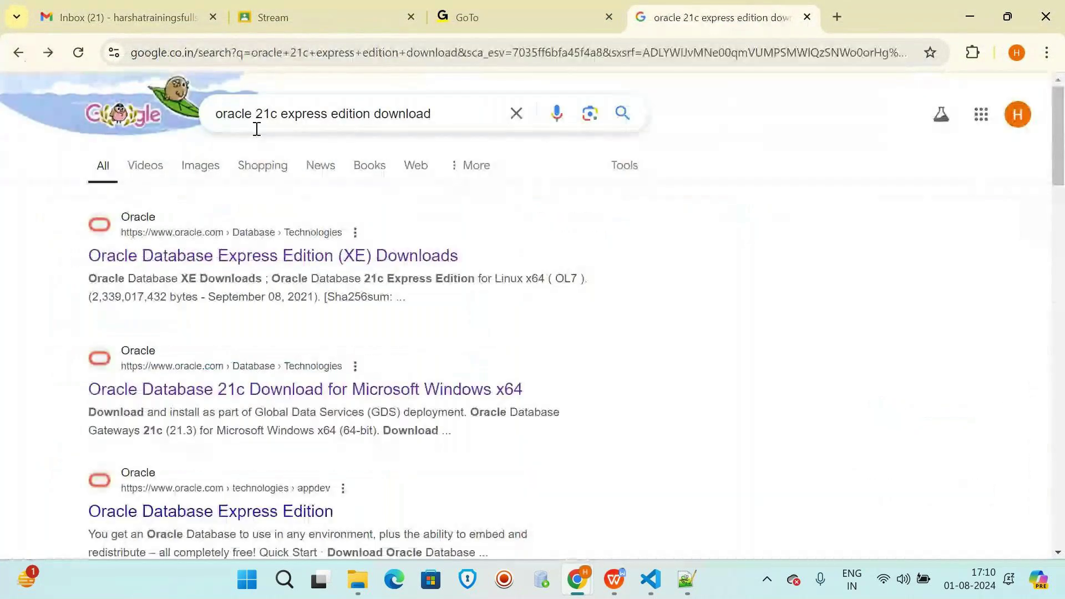
left_click(329, 117)
key("ctrl+a")
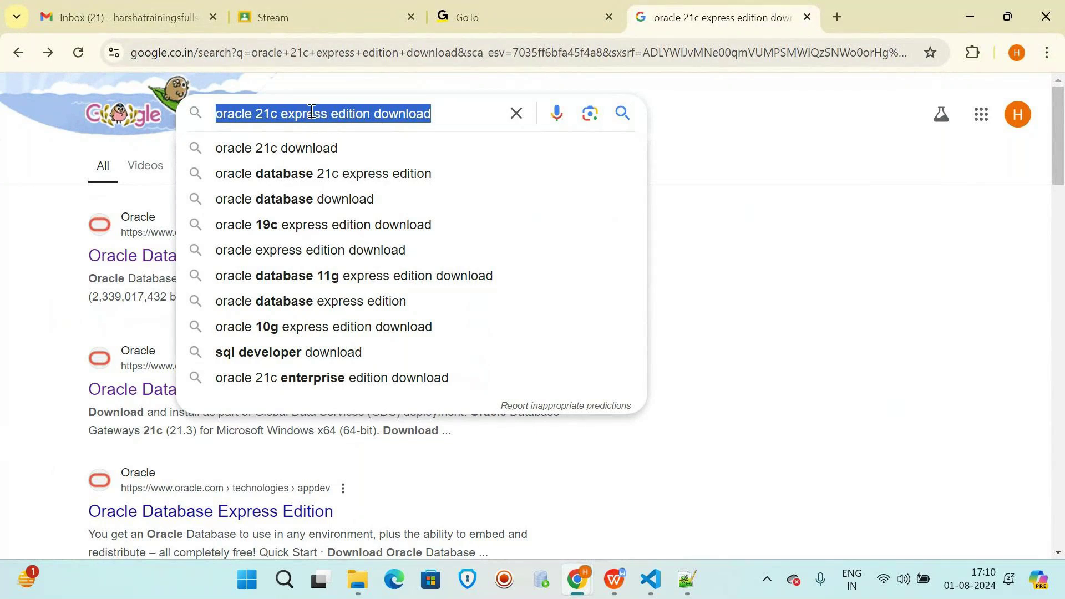
key("Right")
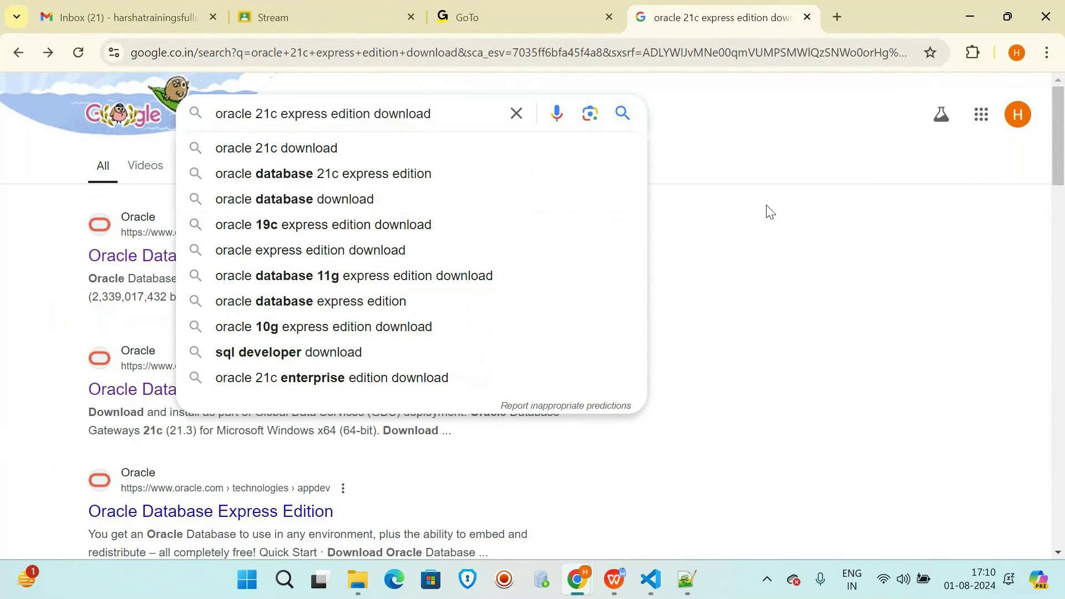
left_click(769, 211)
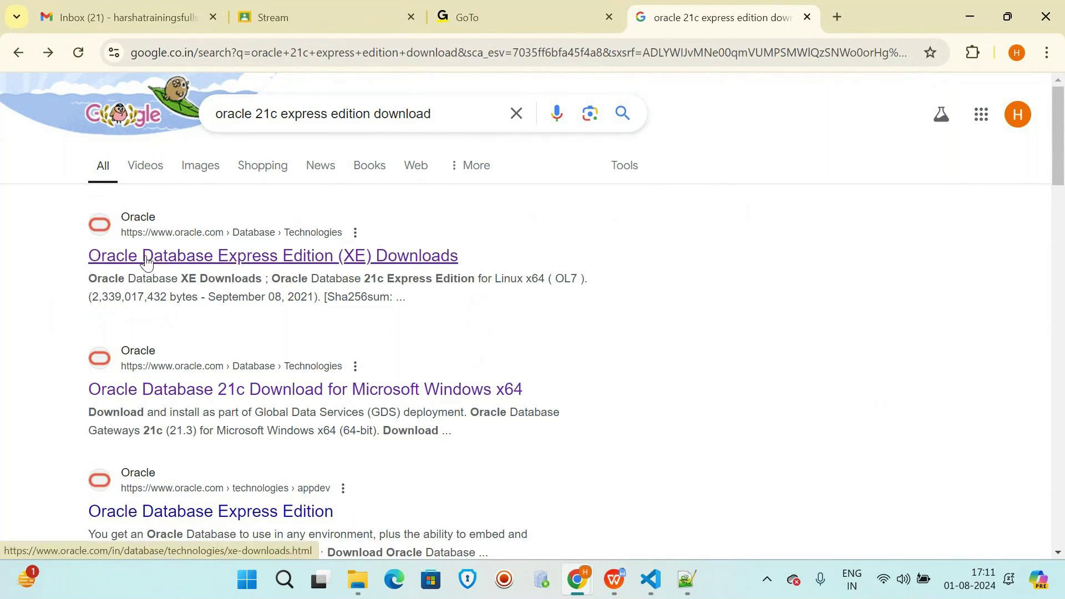
- Open the Oracle Database Express Edition (XE) Downloads page and start downloading Oracle Database 21c Express Edition for Windows x64
left_click(248, 254)
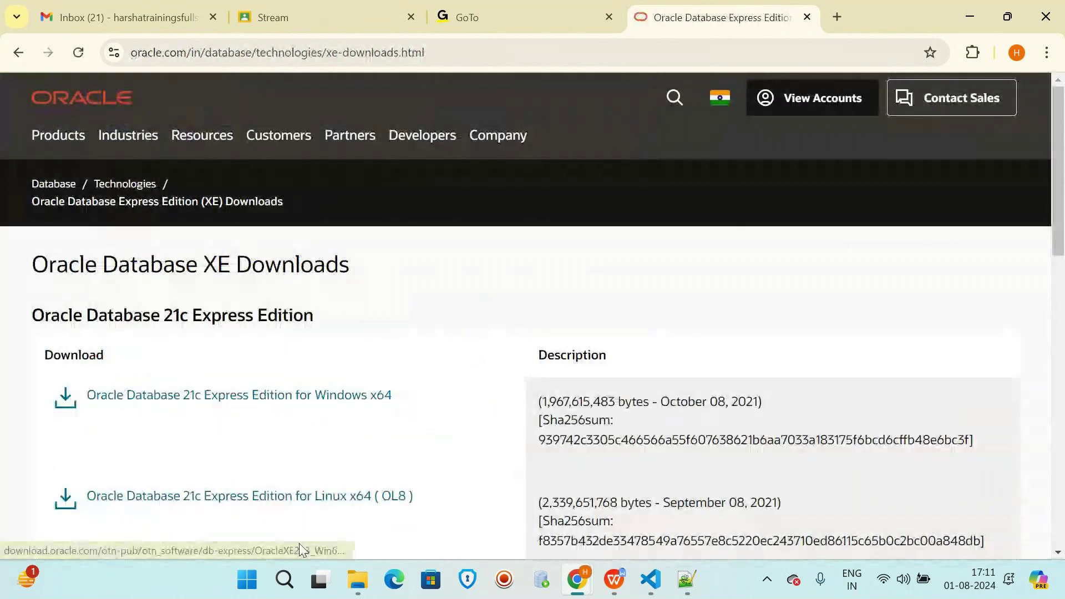
left_click(310, 405)
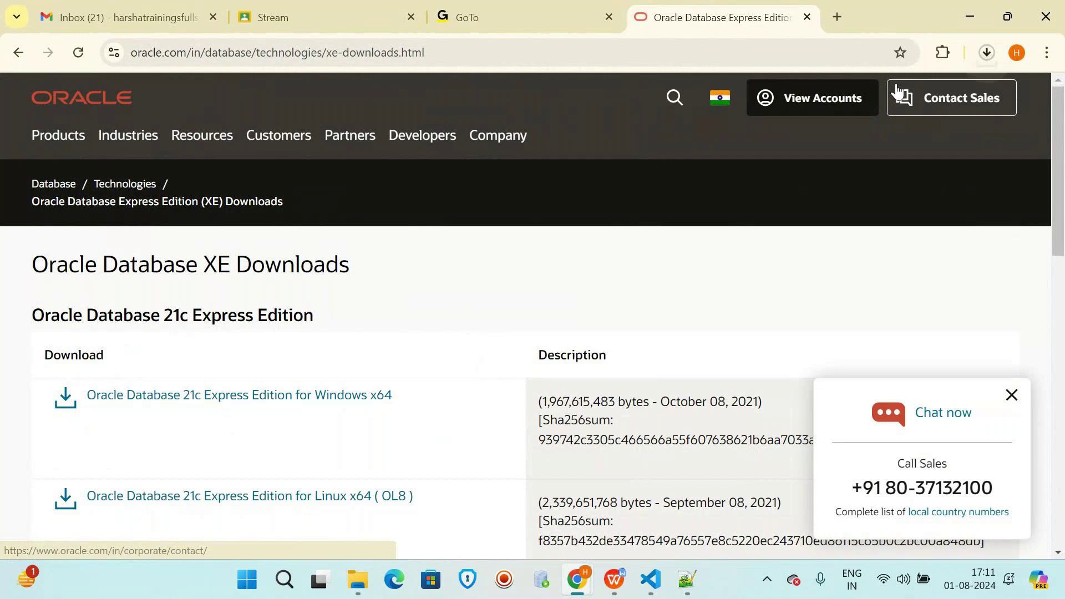
- Open the full download history and cancel the OracleXE213_Win64 (3).zip download
left_click(987, 50)
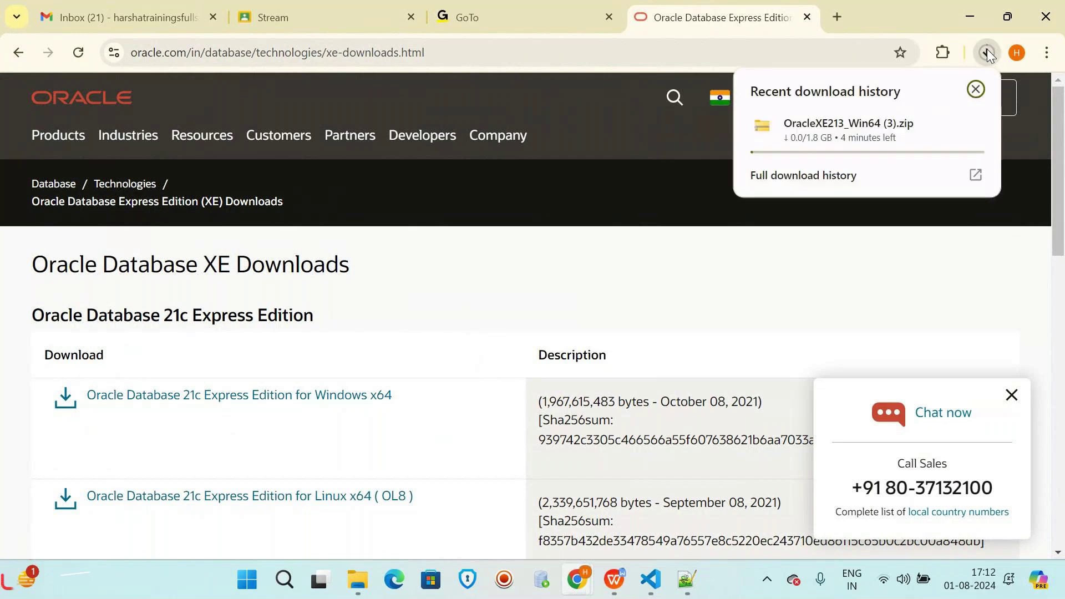
left_click(866, 185)
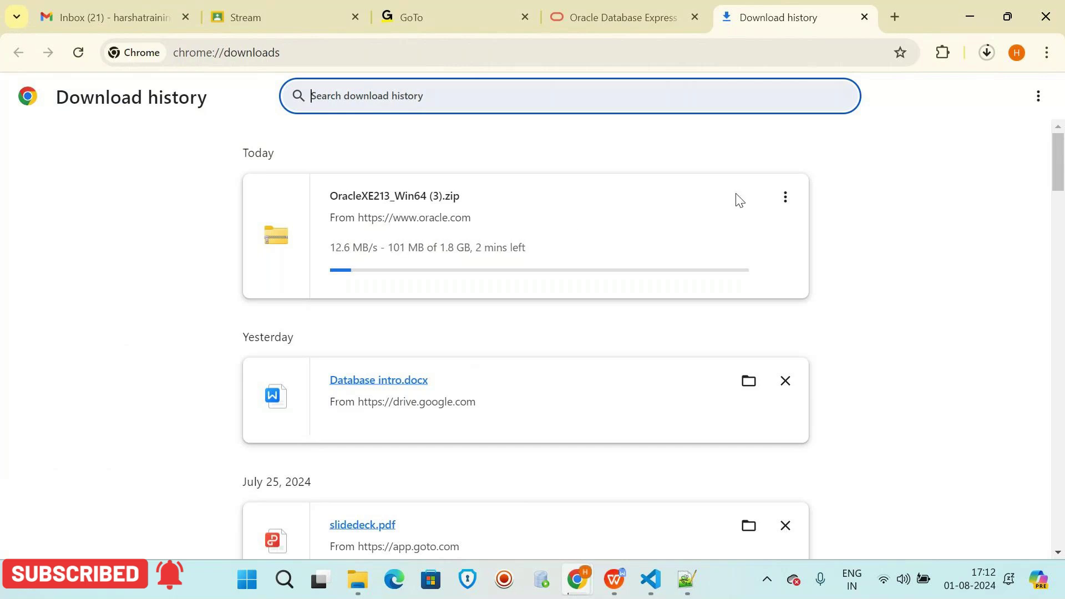
left_click(785, 200)
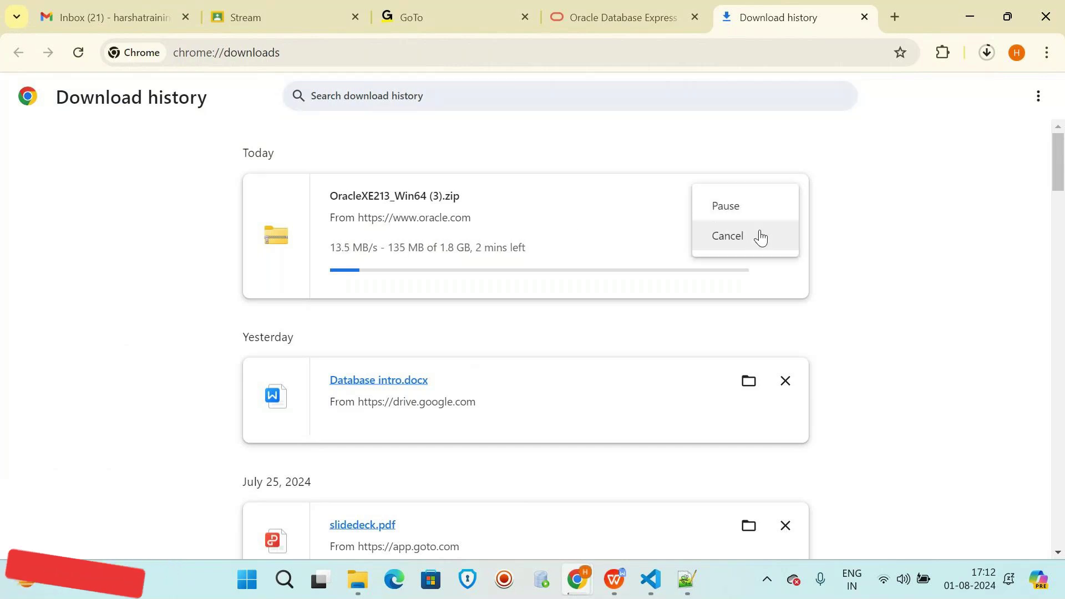
left_click(752, 236)
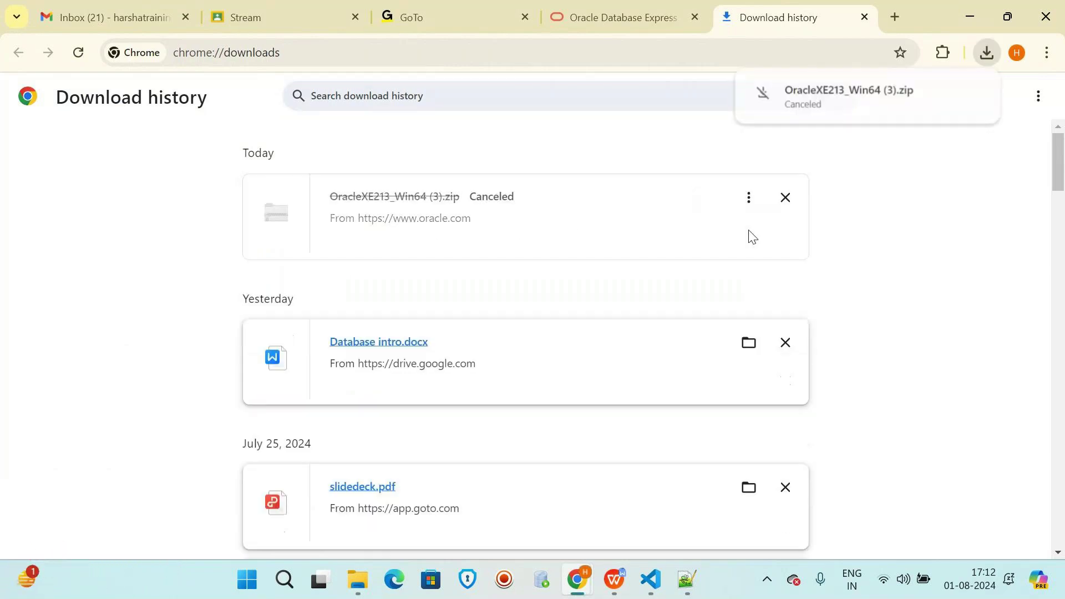
- Remove the canceled OracleXE213_Win64 (3).zip entry from the download history and switch to the Downloads folder in File Explorer
left_click(792, 200)
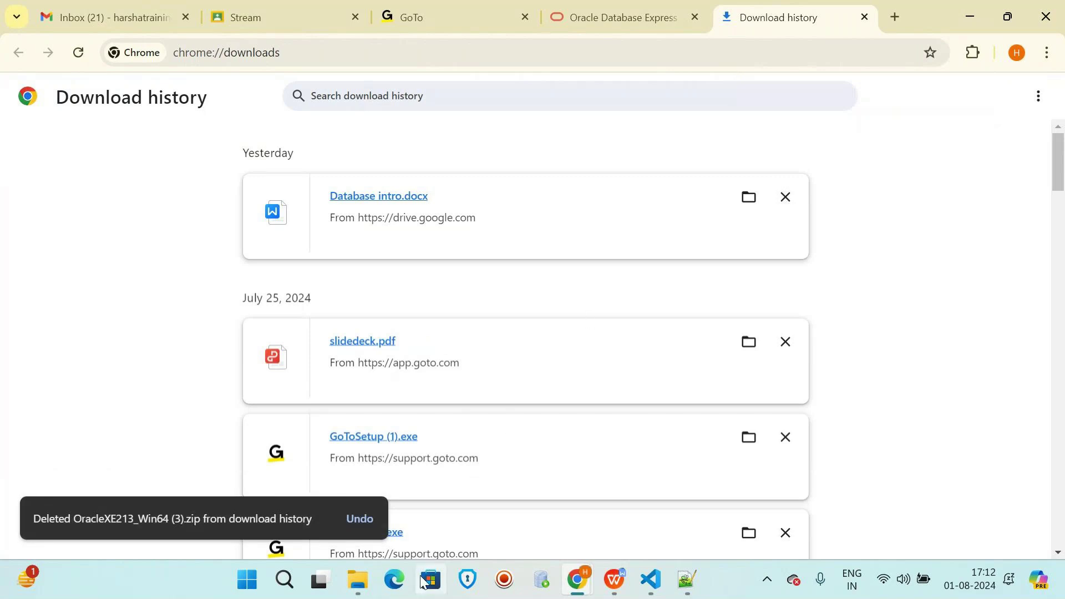
left_click(351, 580)
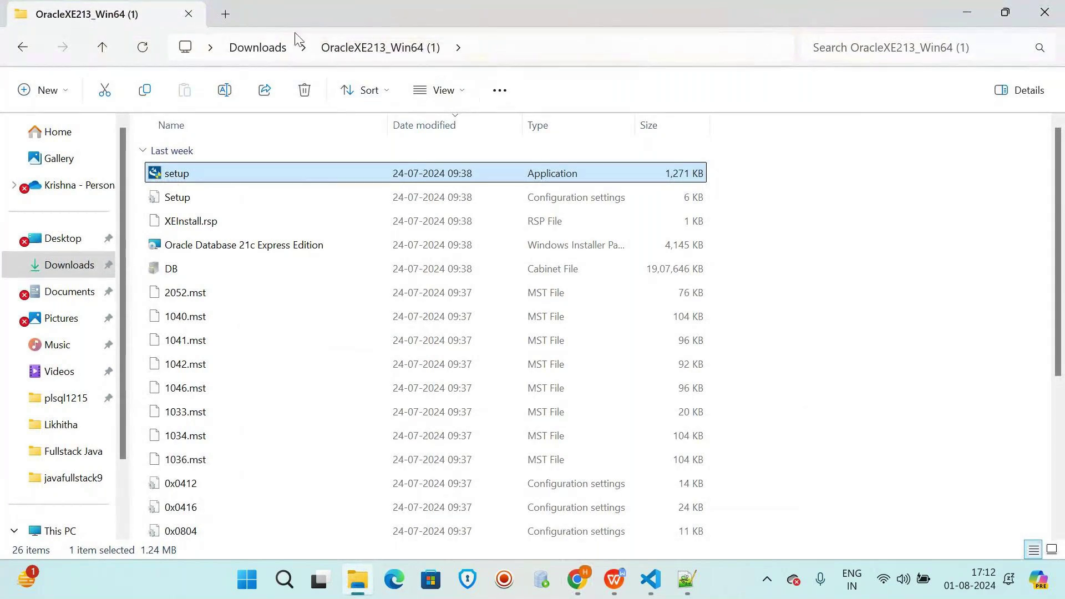
left_click(276, 48)
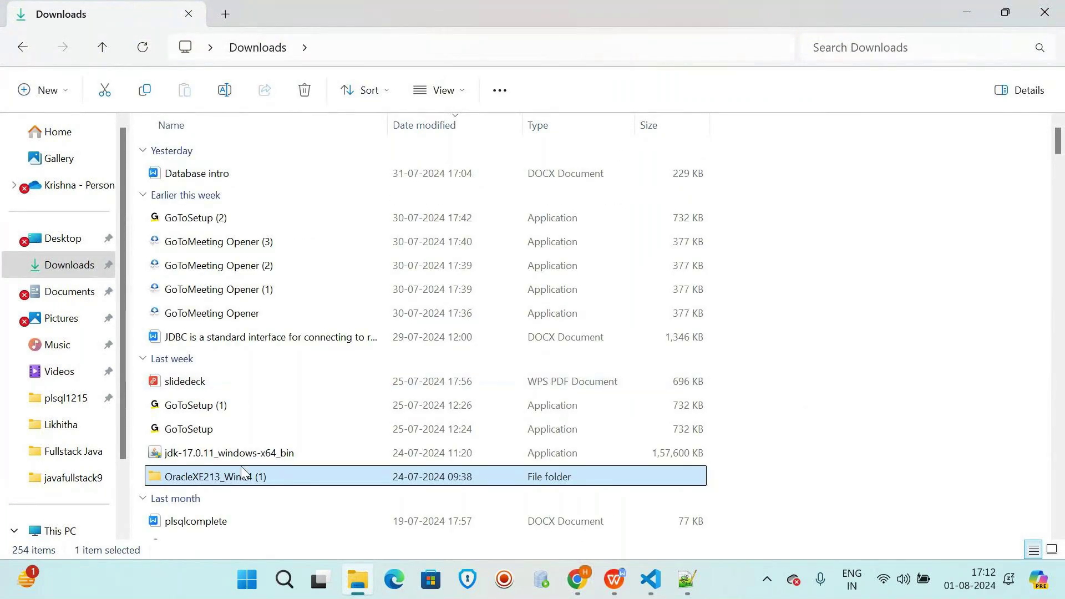
- Open the OracleXE213_Win64 (1) folder from Downloads and launch its setup application
mouse_move(162, 488)
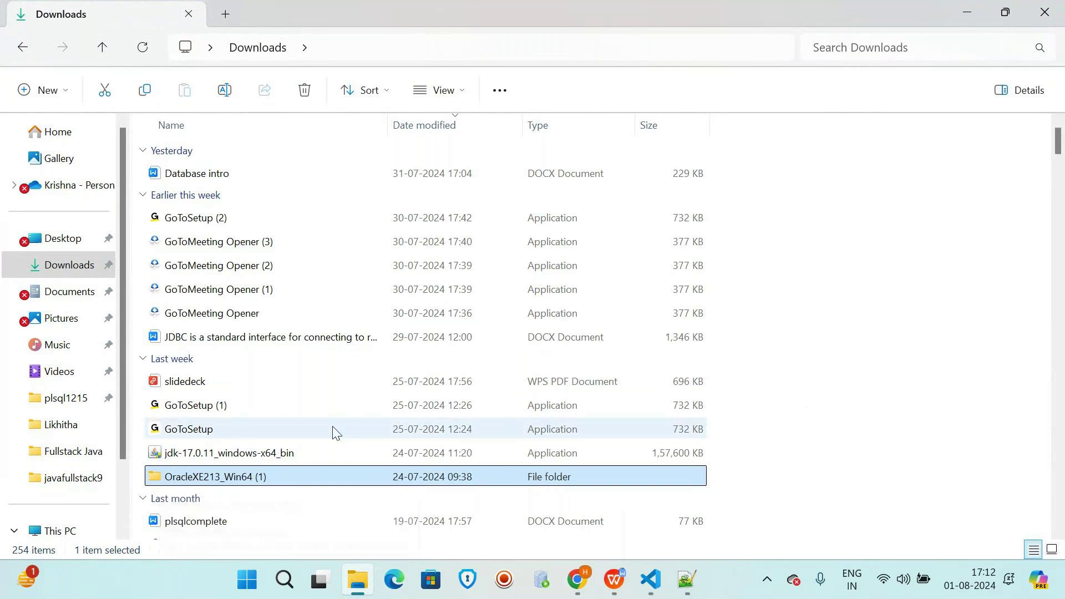
left_click(1058, 536)
scroll(1058, 536, "down", 4)
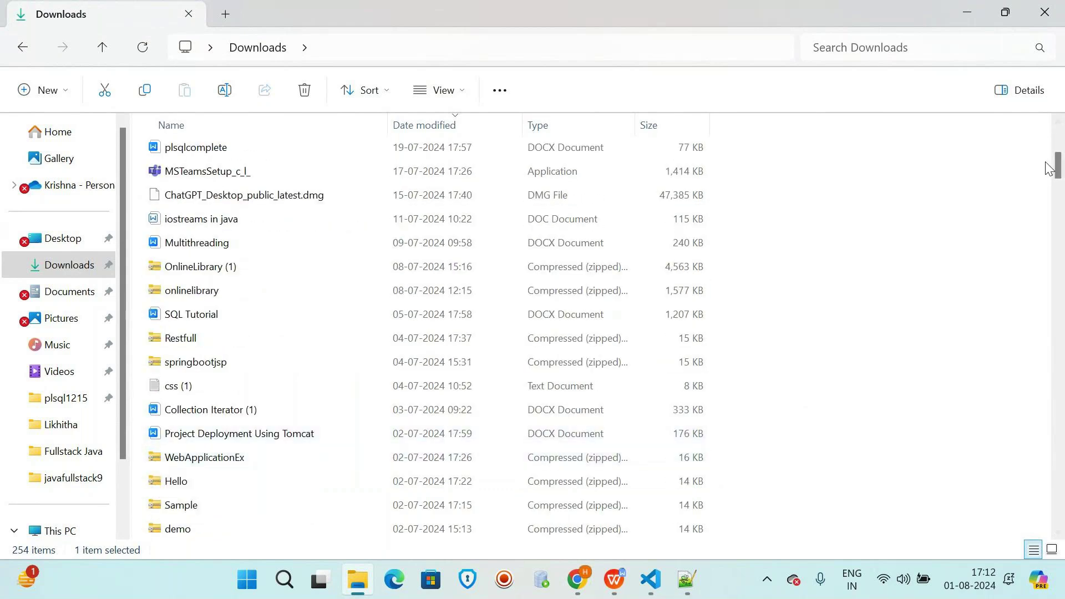
left_click_drag(1058, 164, 1057, 128)
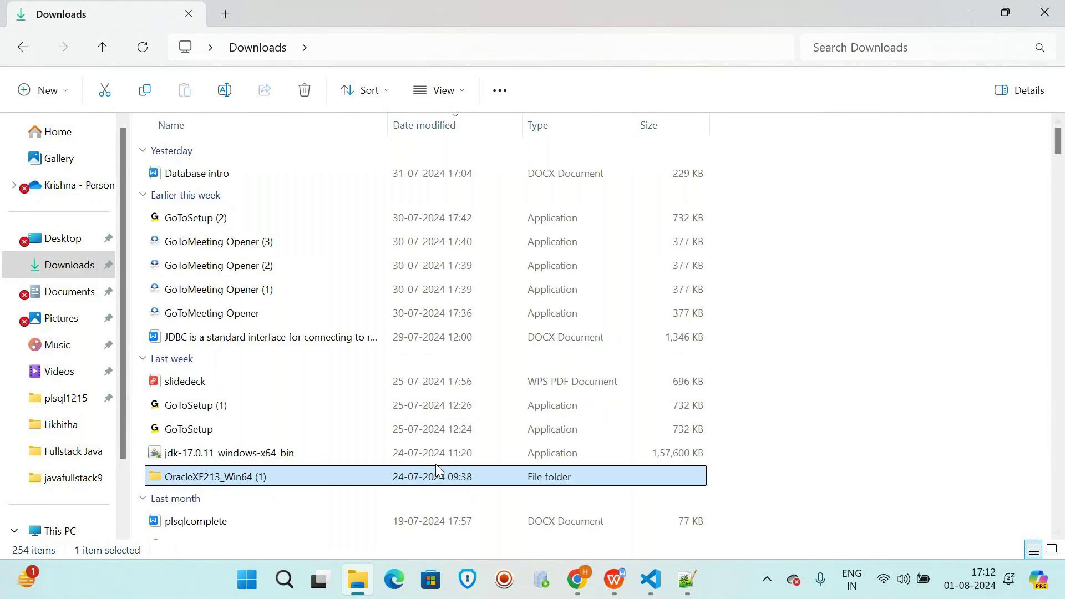
double_click(397, 478)
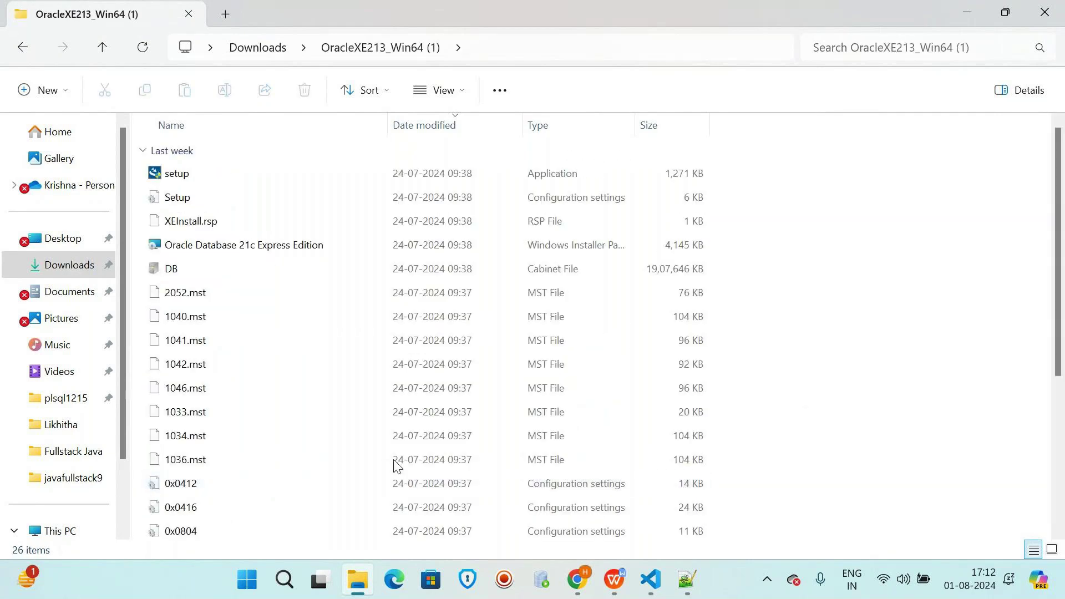
left_click(269, 185)
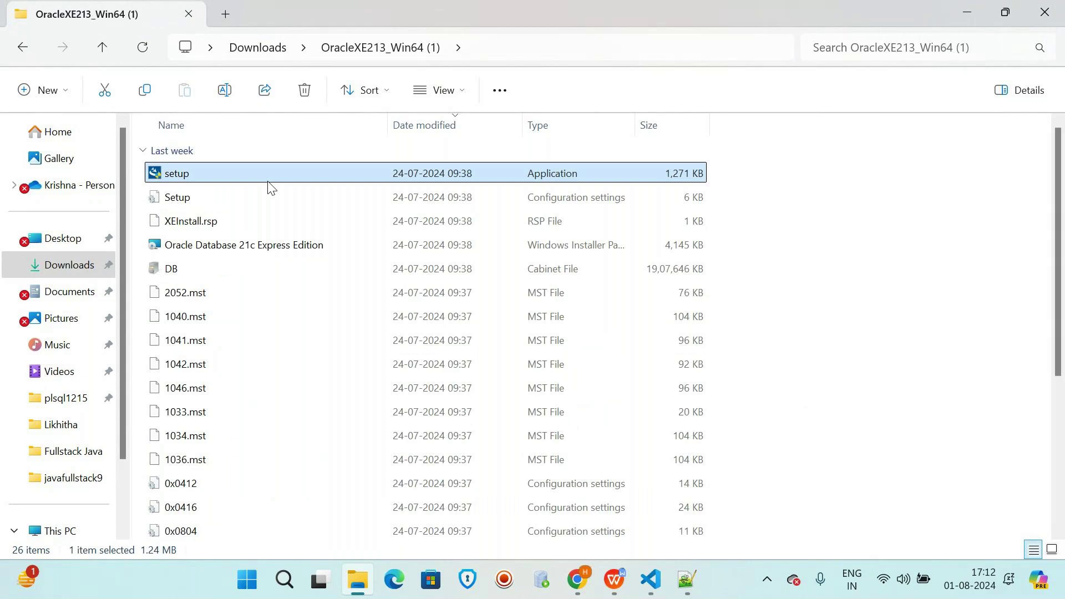
double_click(269, 185)
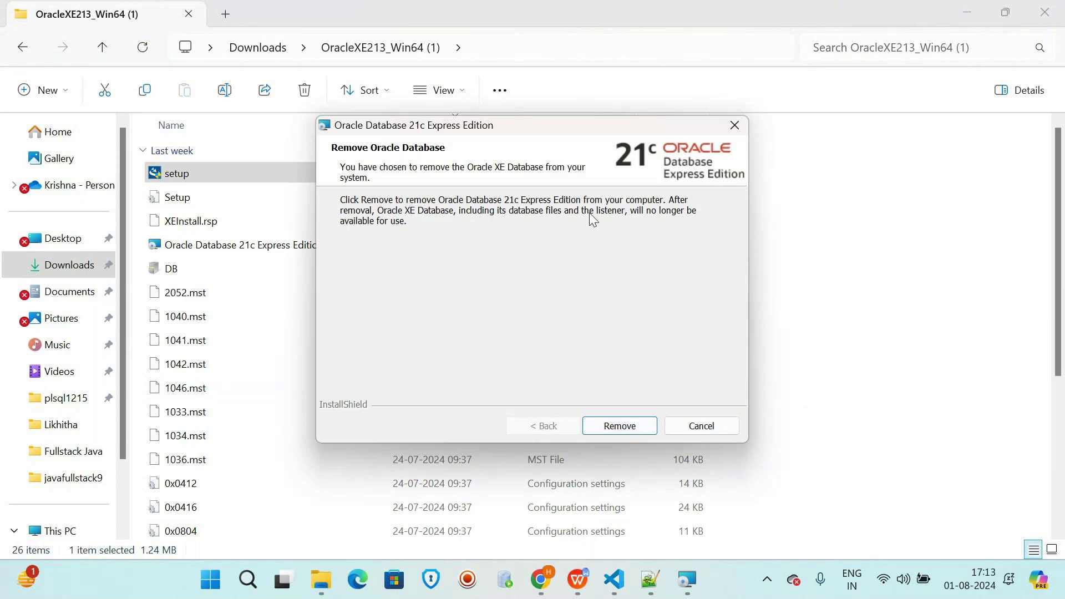
- Cancel and exit the Oracle Database 21c Express Edition setup wizard without removing the database, and close the installer folder window
left_click(717, 427)
left_click(491, 314)
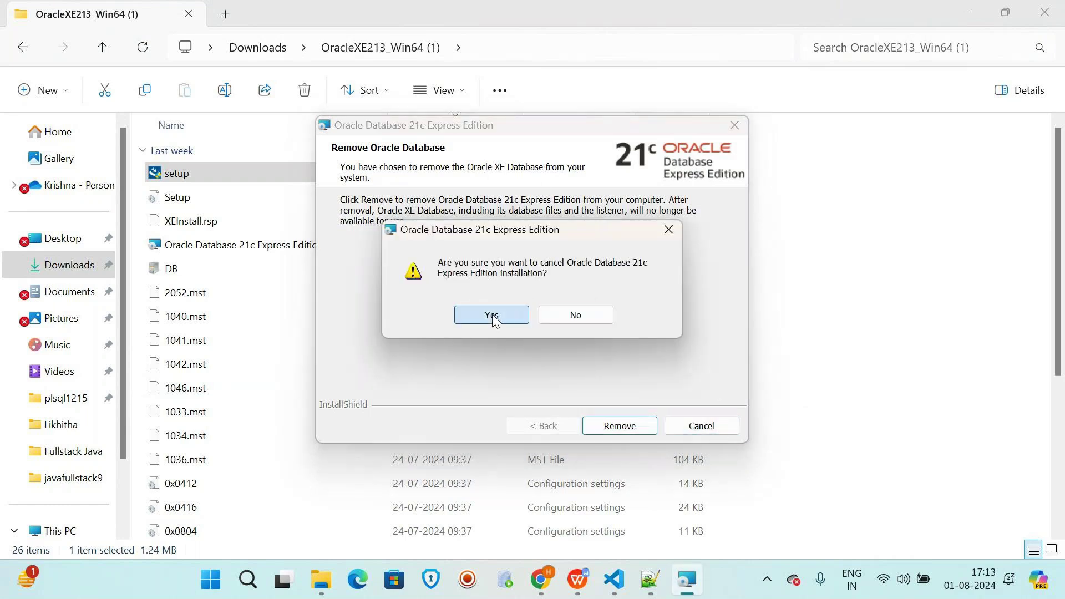
left_click(607, 423)
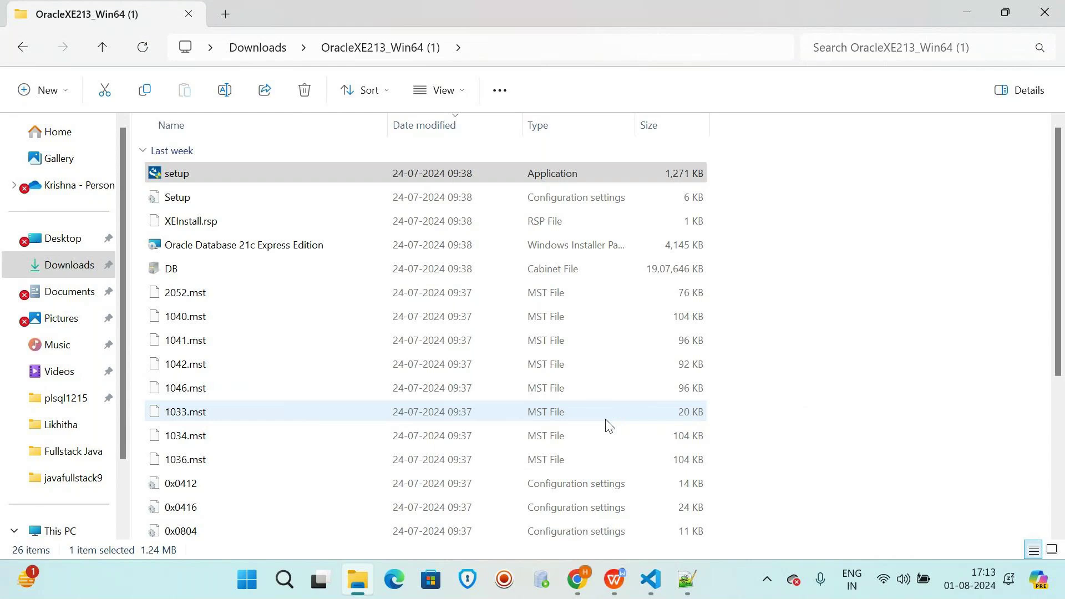
left_click(1052, 7)
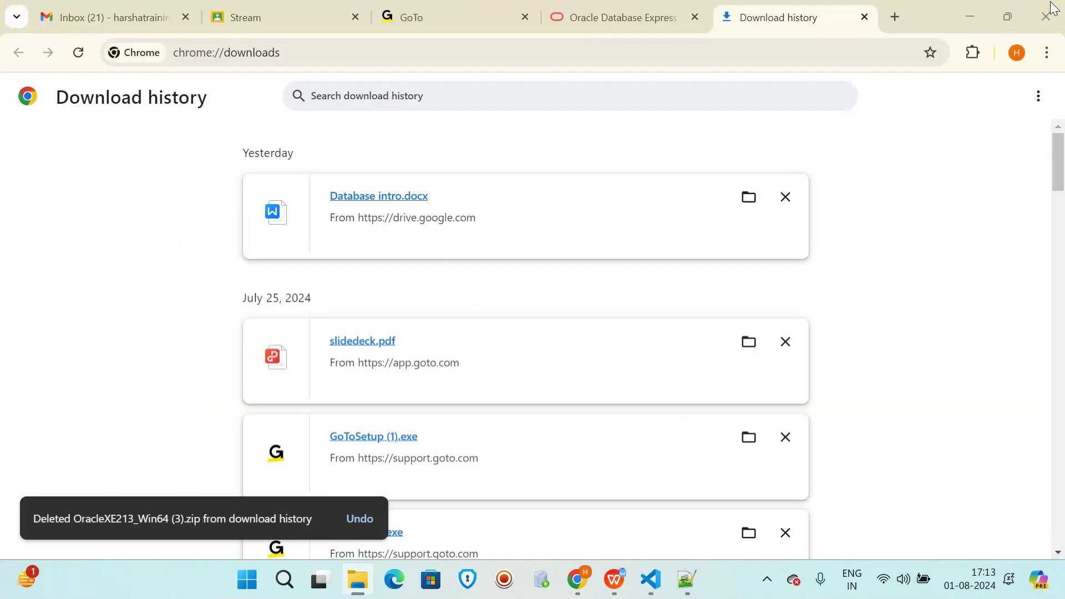
- Minimize the browser's download history window, search Windows for "sql" and open the SQL Plus app
left_click(973, 12)
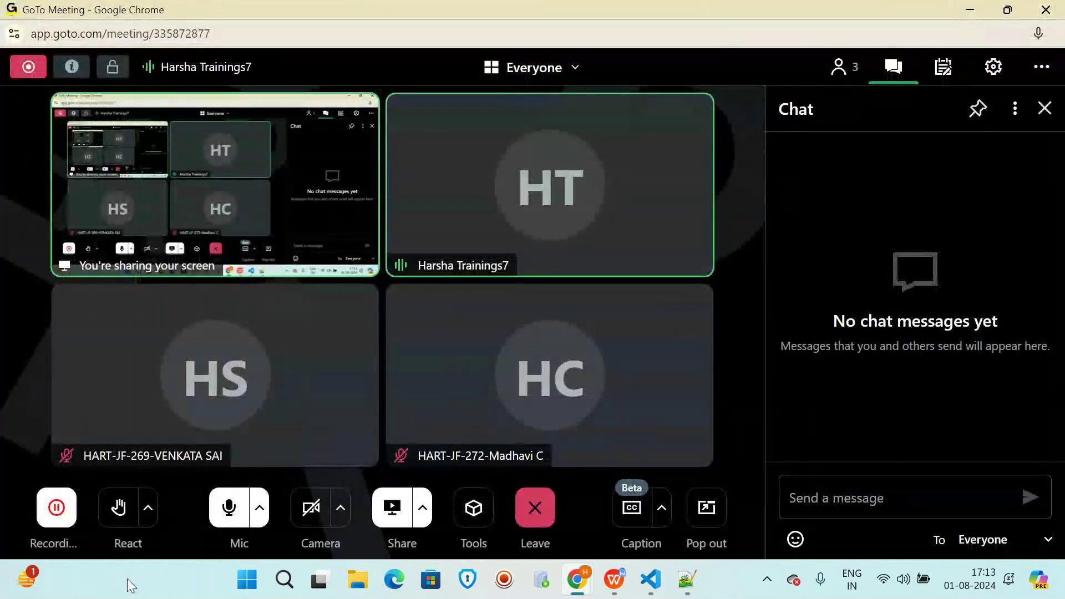
left_click(248, 580)
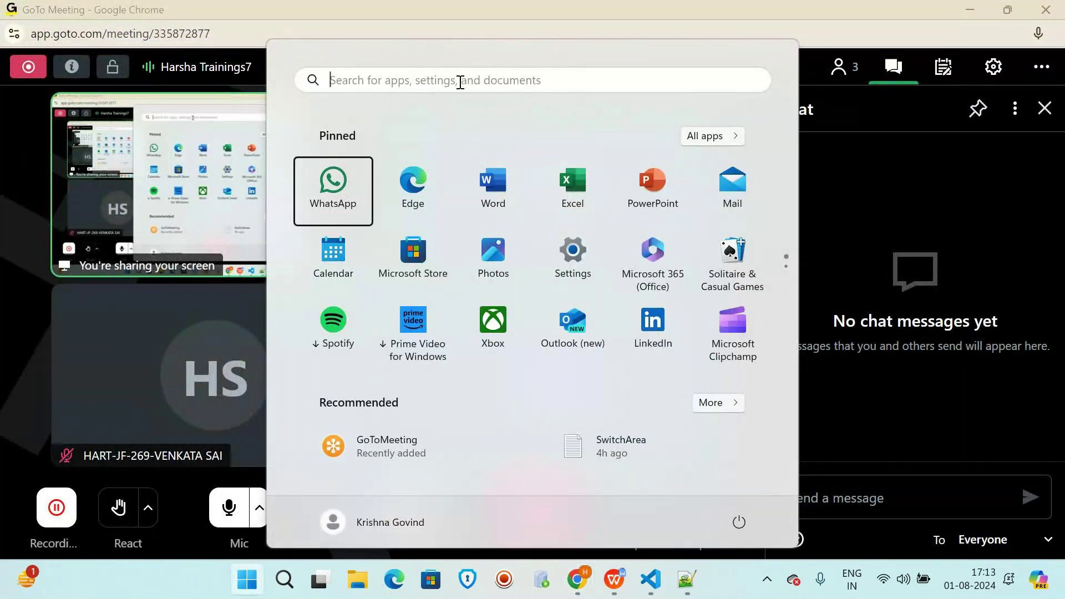
type("sql")
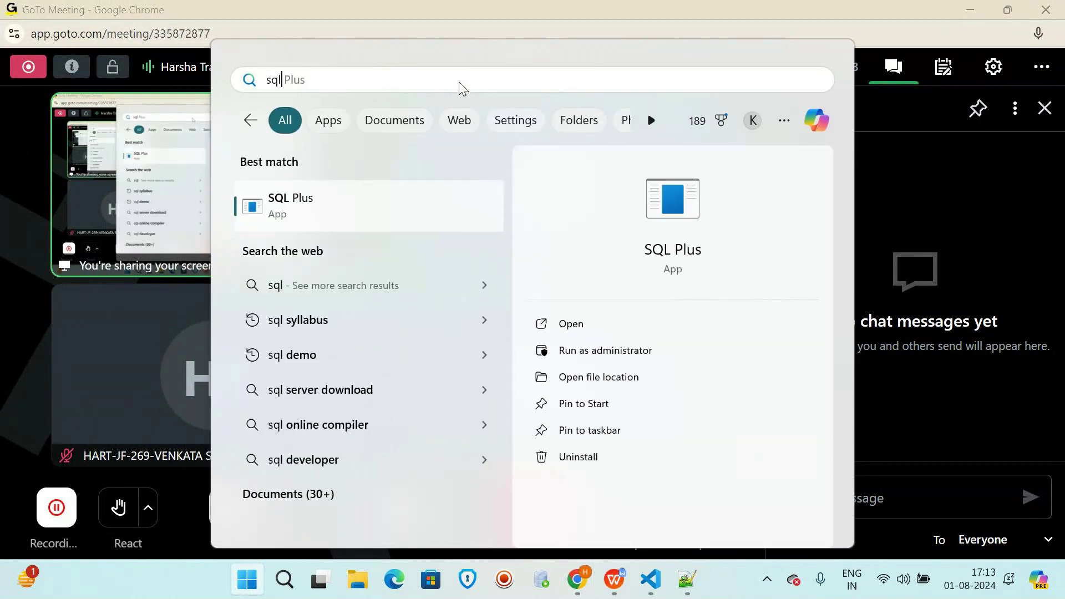
left_click(576, 326)
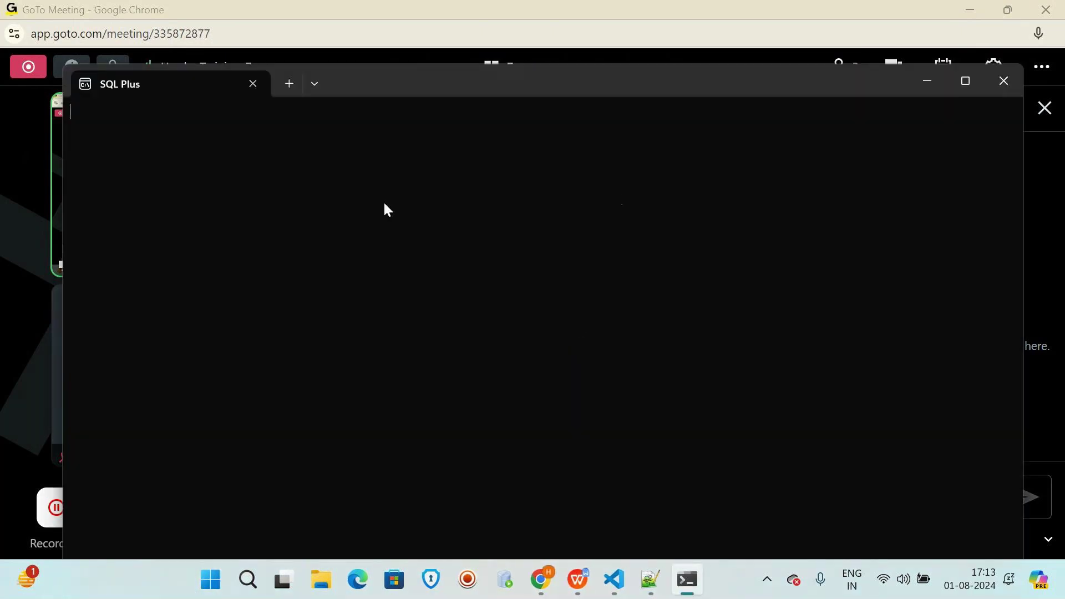
left_click(929, 80)
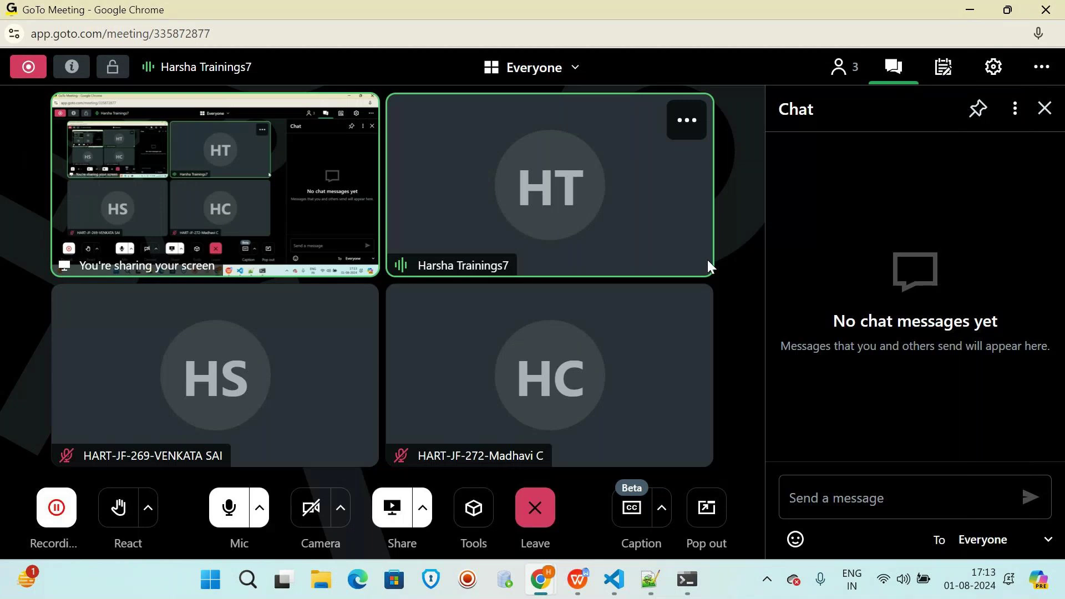
left_click(822, 490)
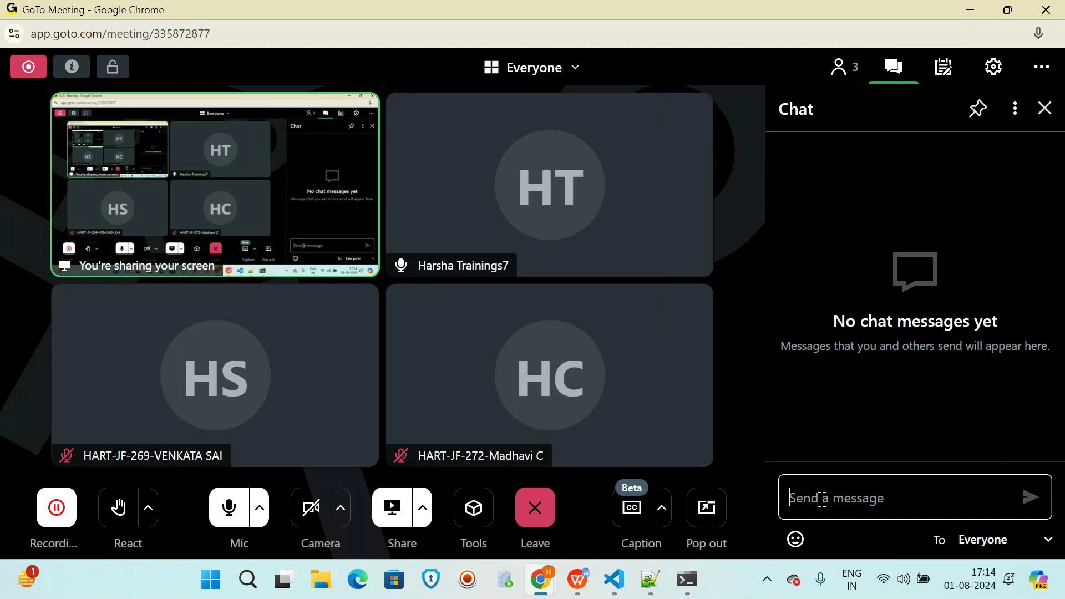
key("alt+Tab")
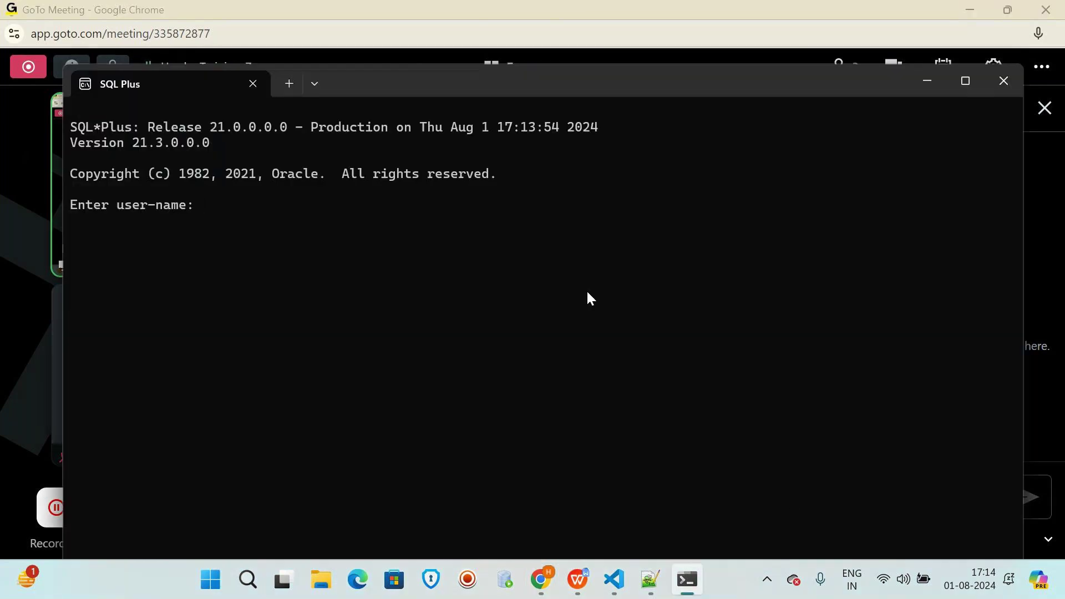
- Maximize the SQL Plus window and enlarge its text by five zoom increments
left_click(971, 78)
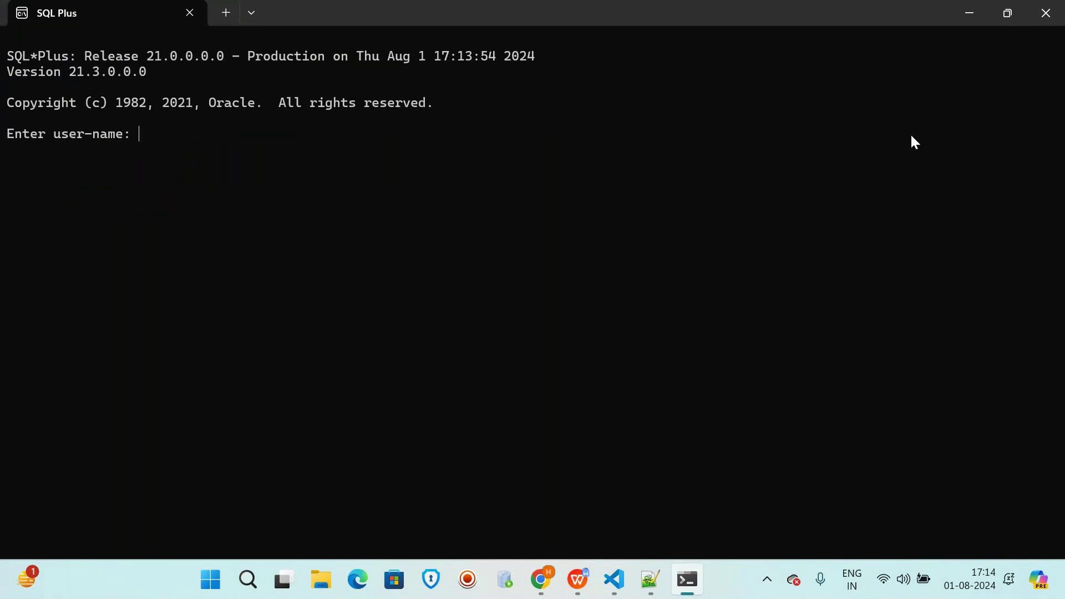
key("ctrl+equal")
key("ctrl+equal")
key("ctrl+equal")
key("ctrl+equal")
key("ctrl+equal")
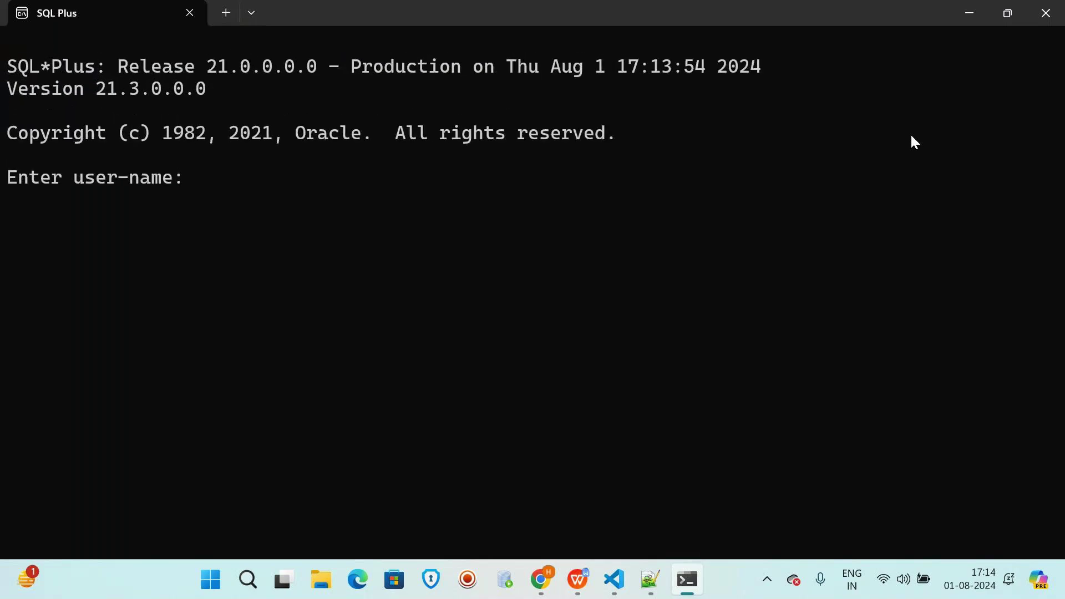